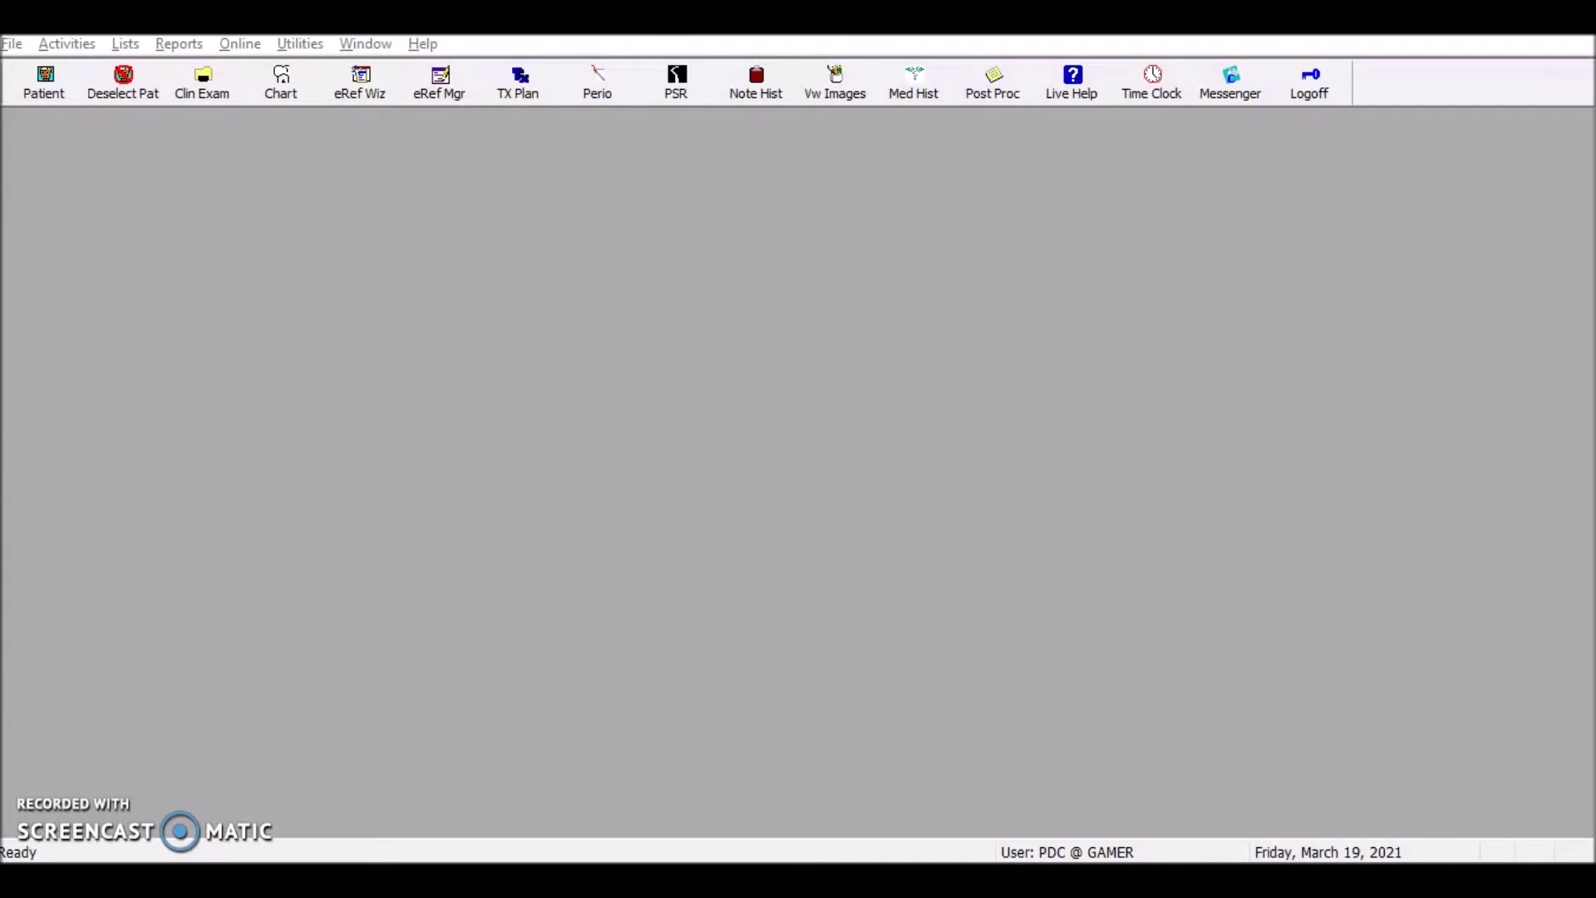
Start a new person record for a female family member, unchecking her as her own responsible party
click(46, 90)
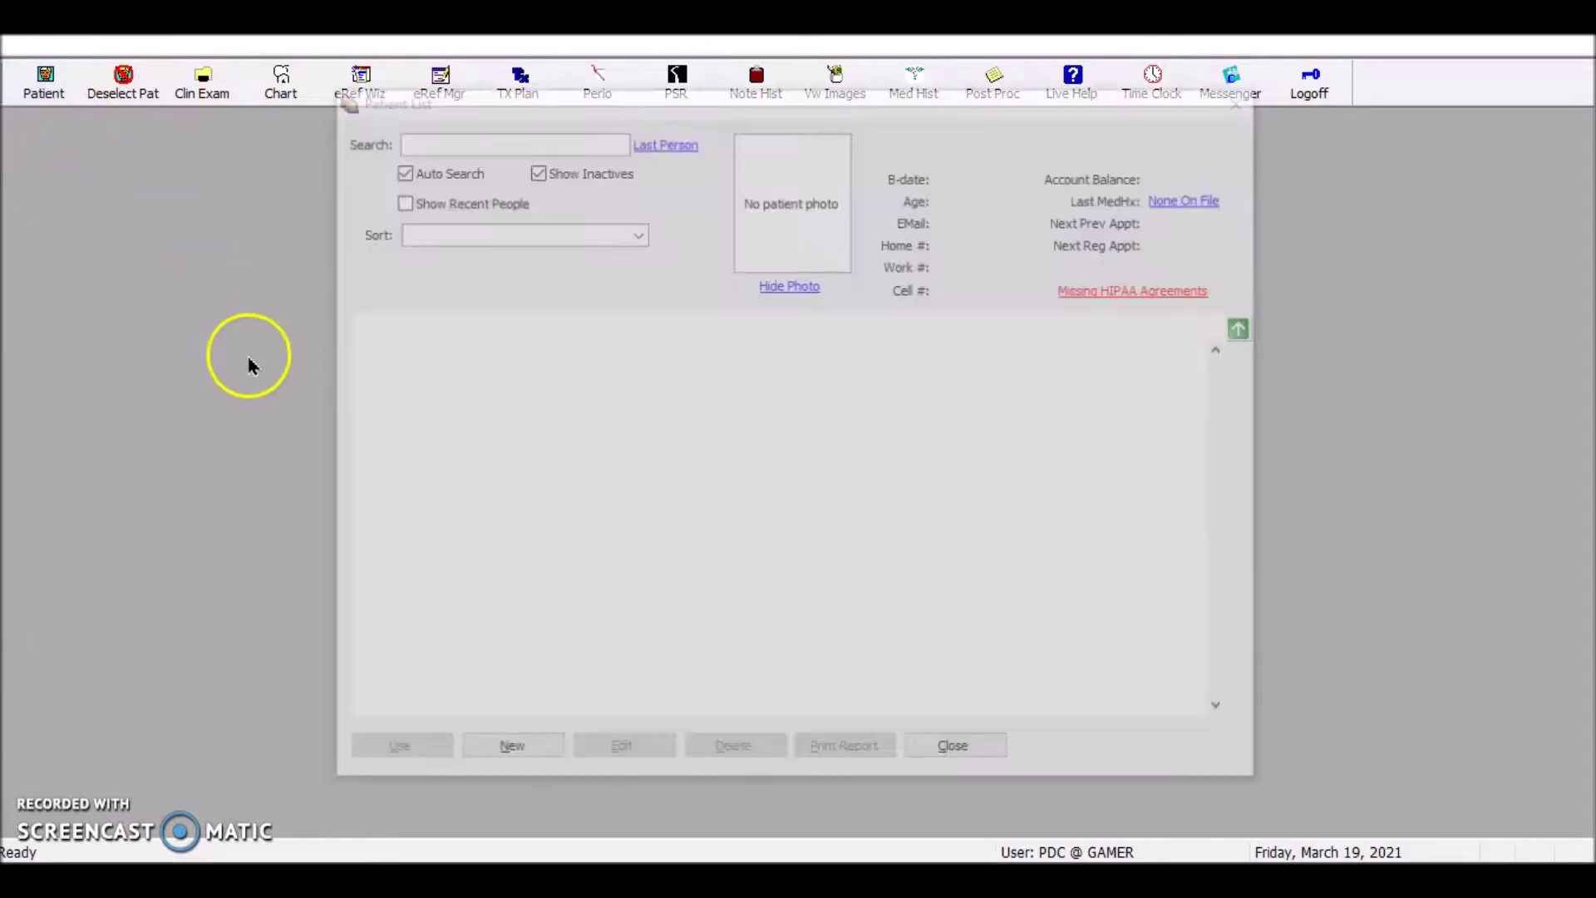
click(522, 753)
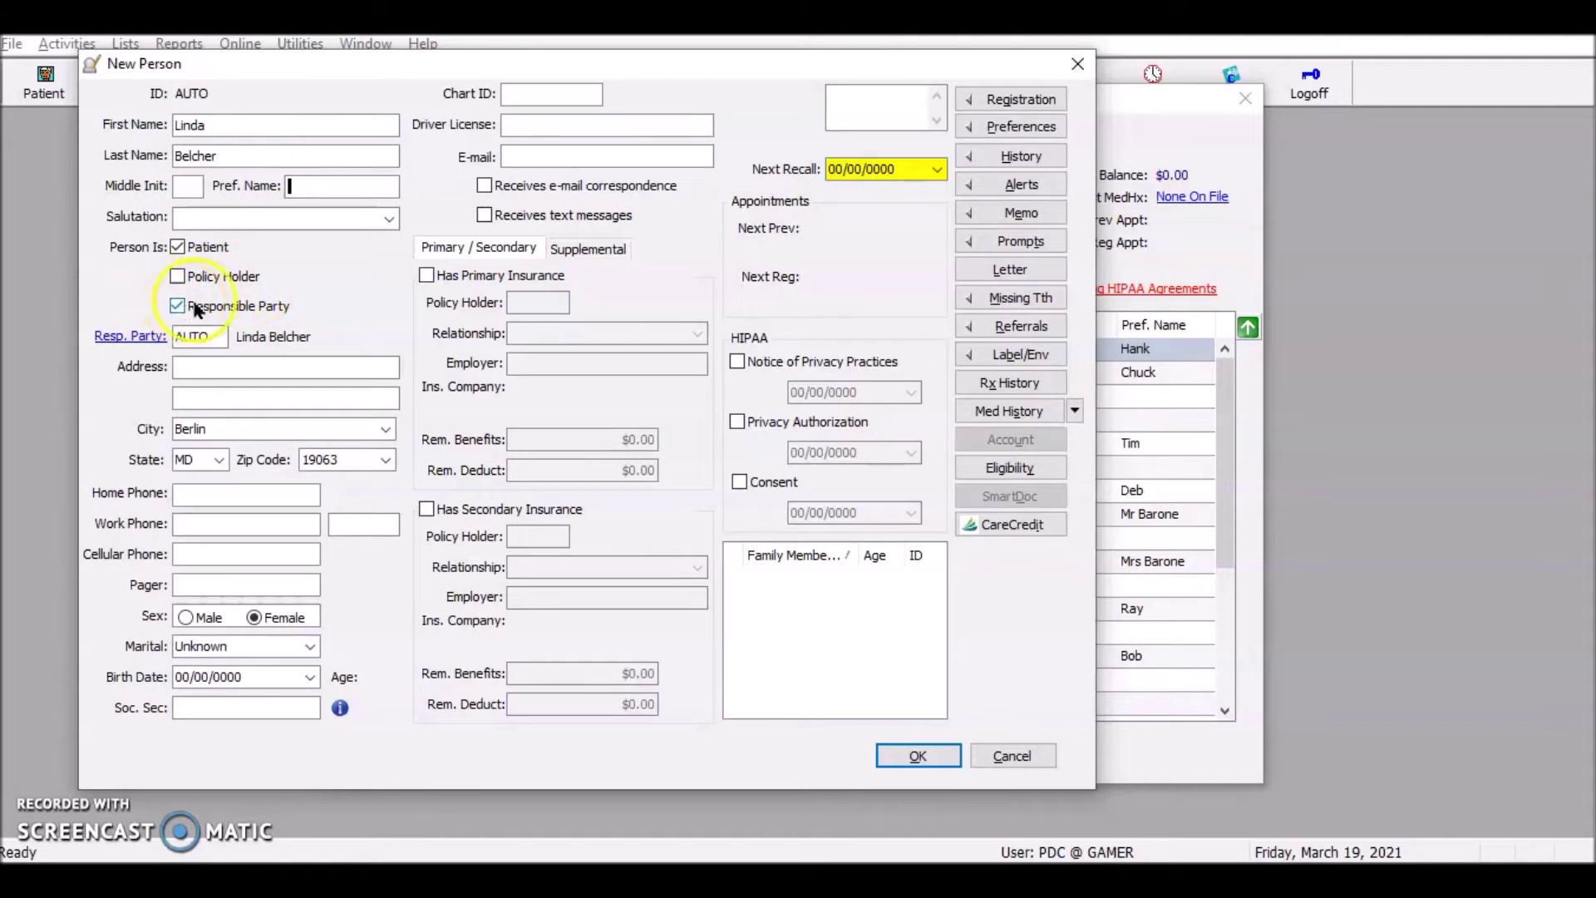
click(179, 305)
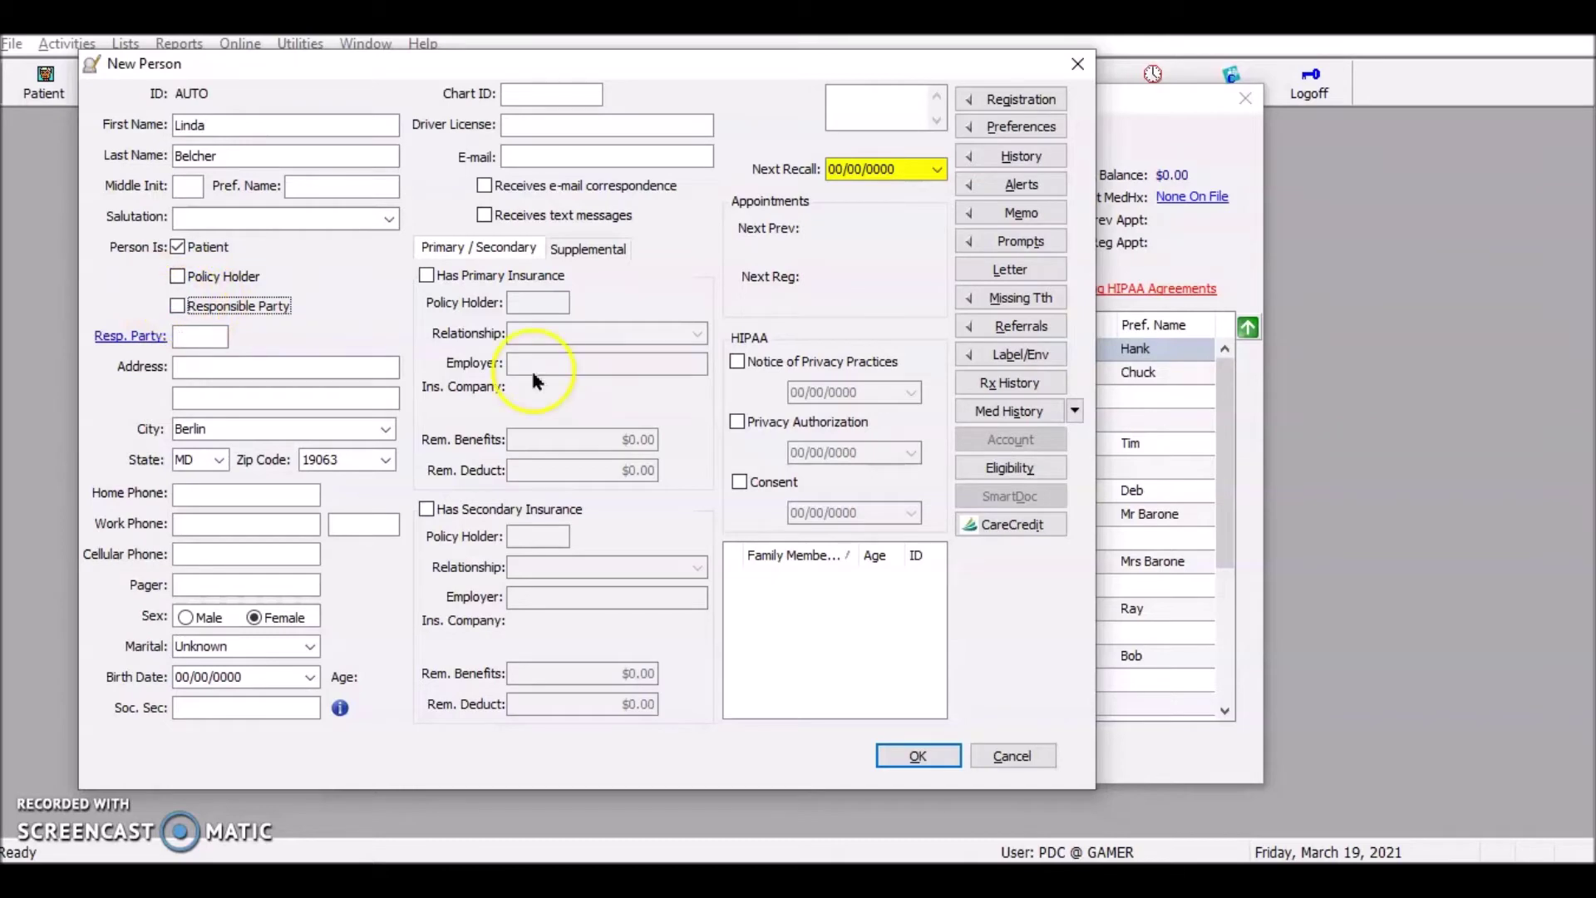
Search the surname and assign account holder ID 87 as responsible party, pulling in his address and home phone
click(131, 338)
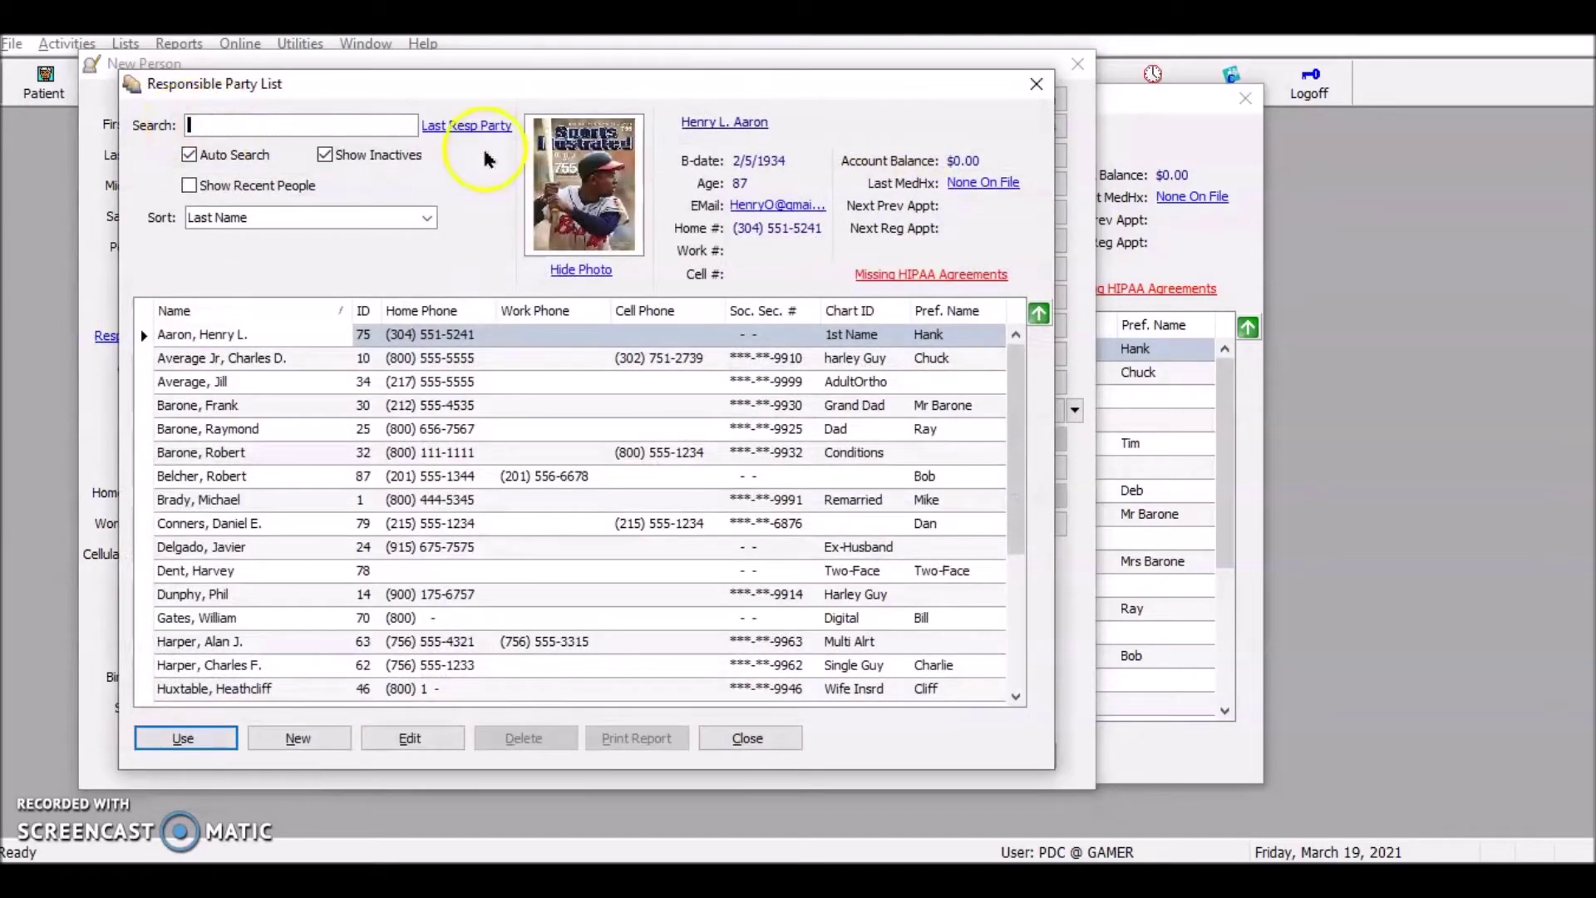
text(belch)
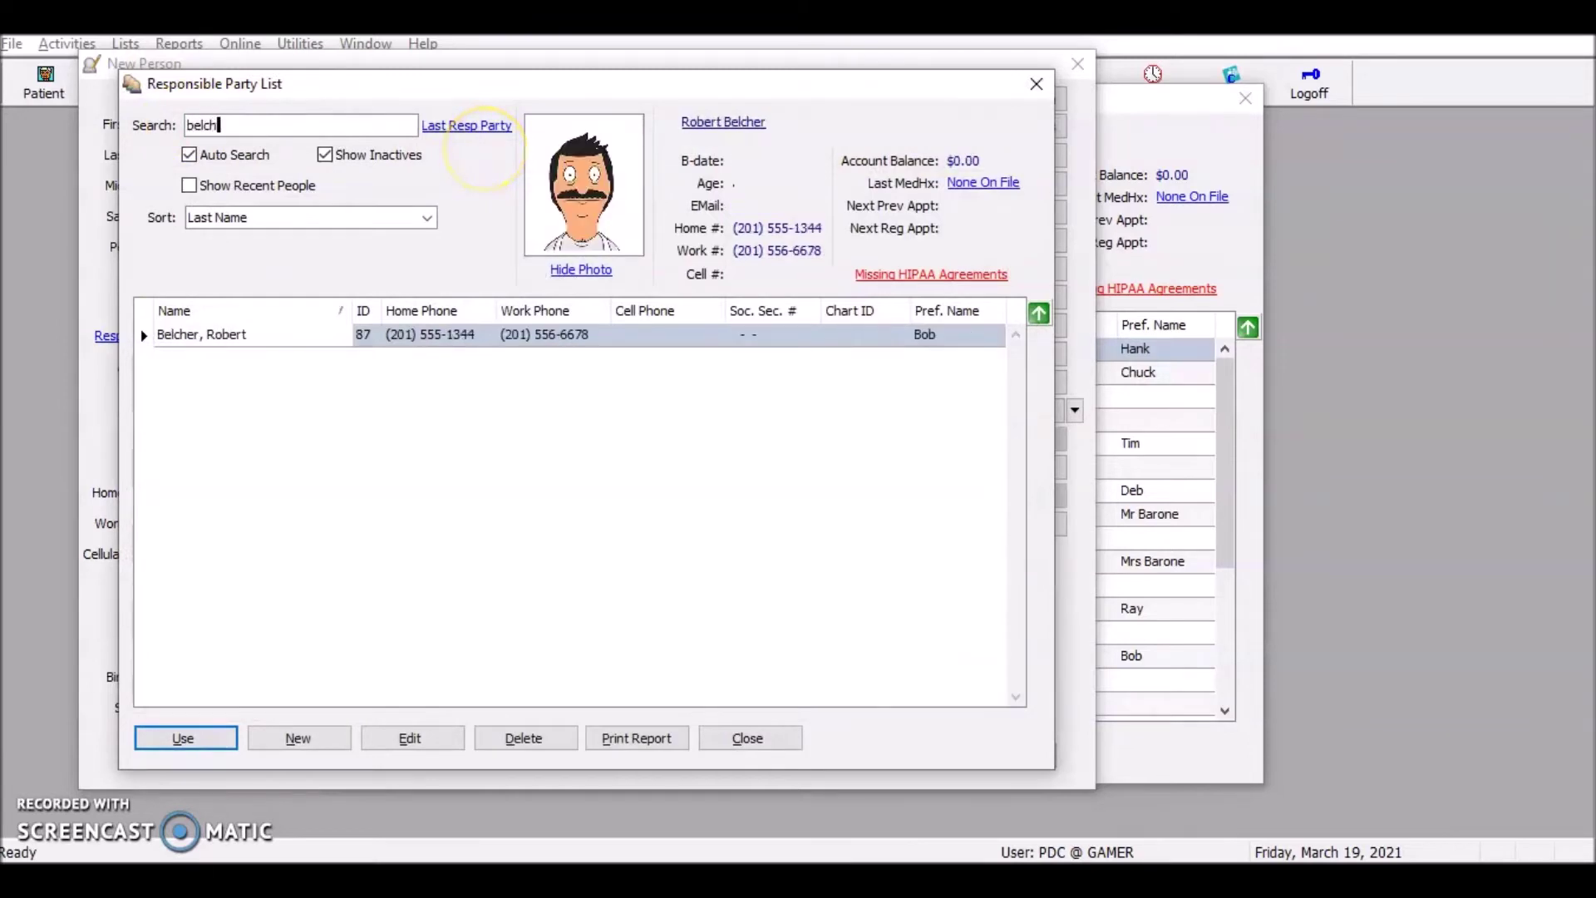
click(249, 334)
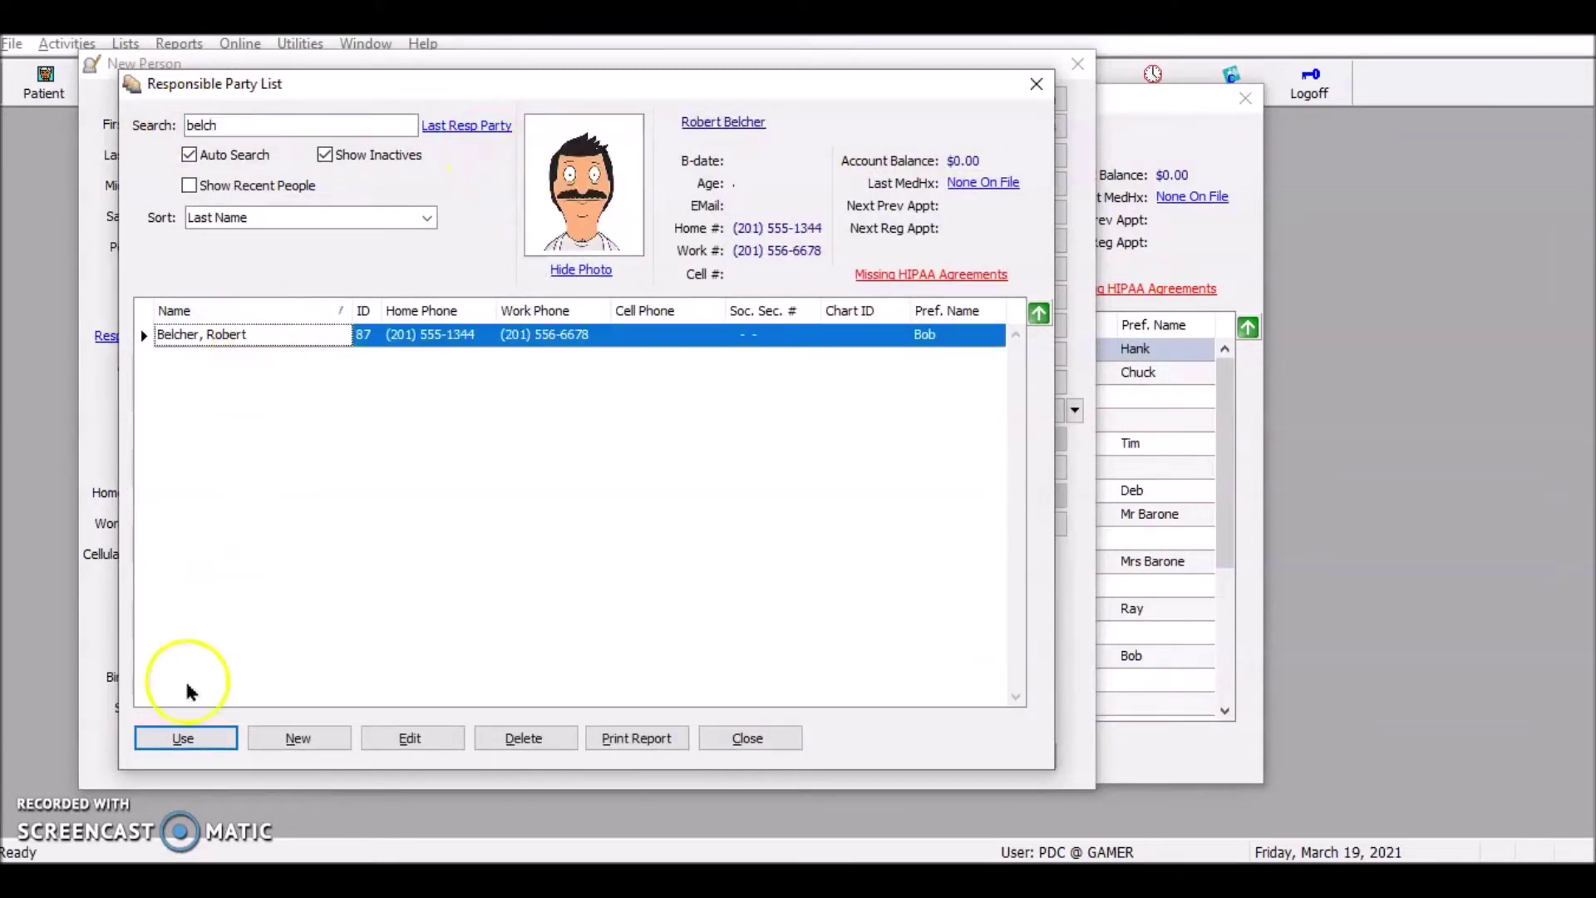
click(199, 737)
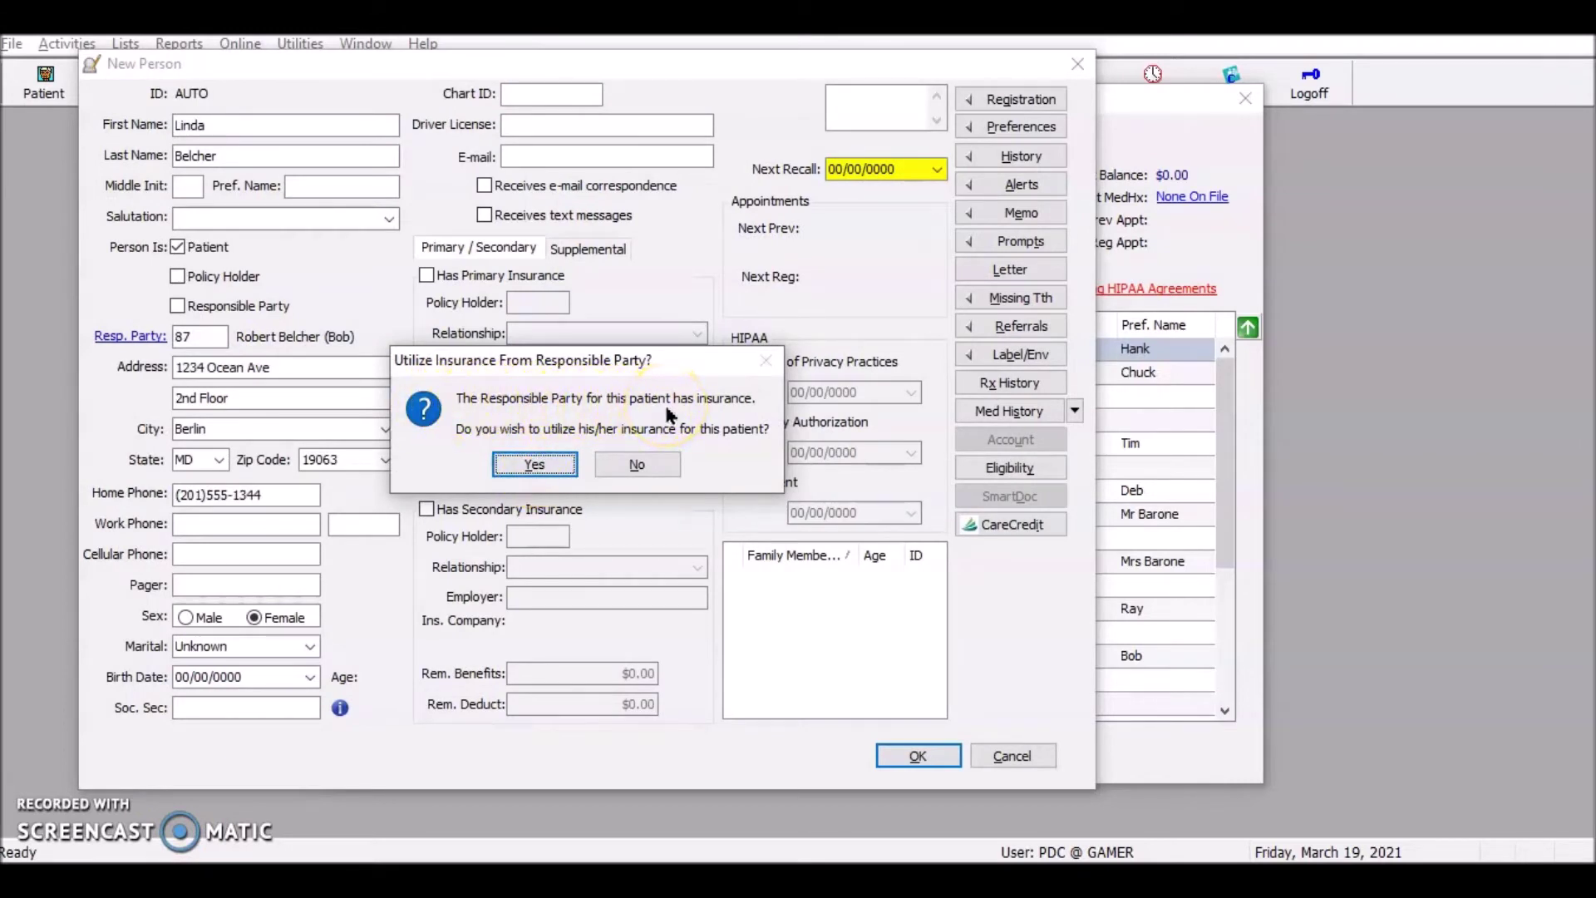
Give the patient the responsible party's MetLife primary insurance and save her as ID 88
click(535, 466)
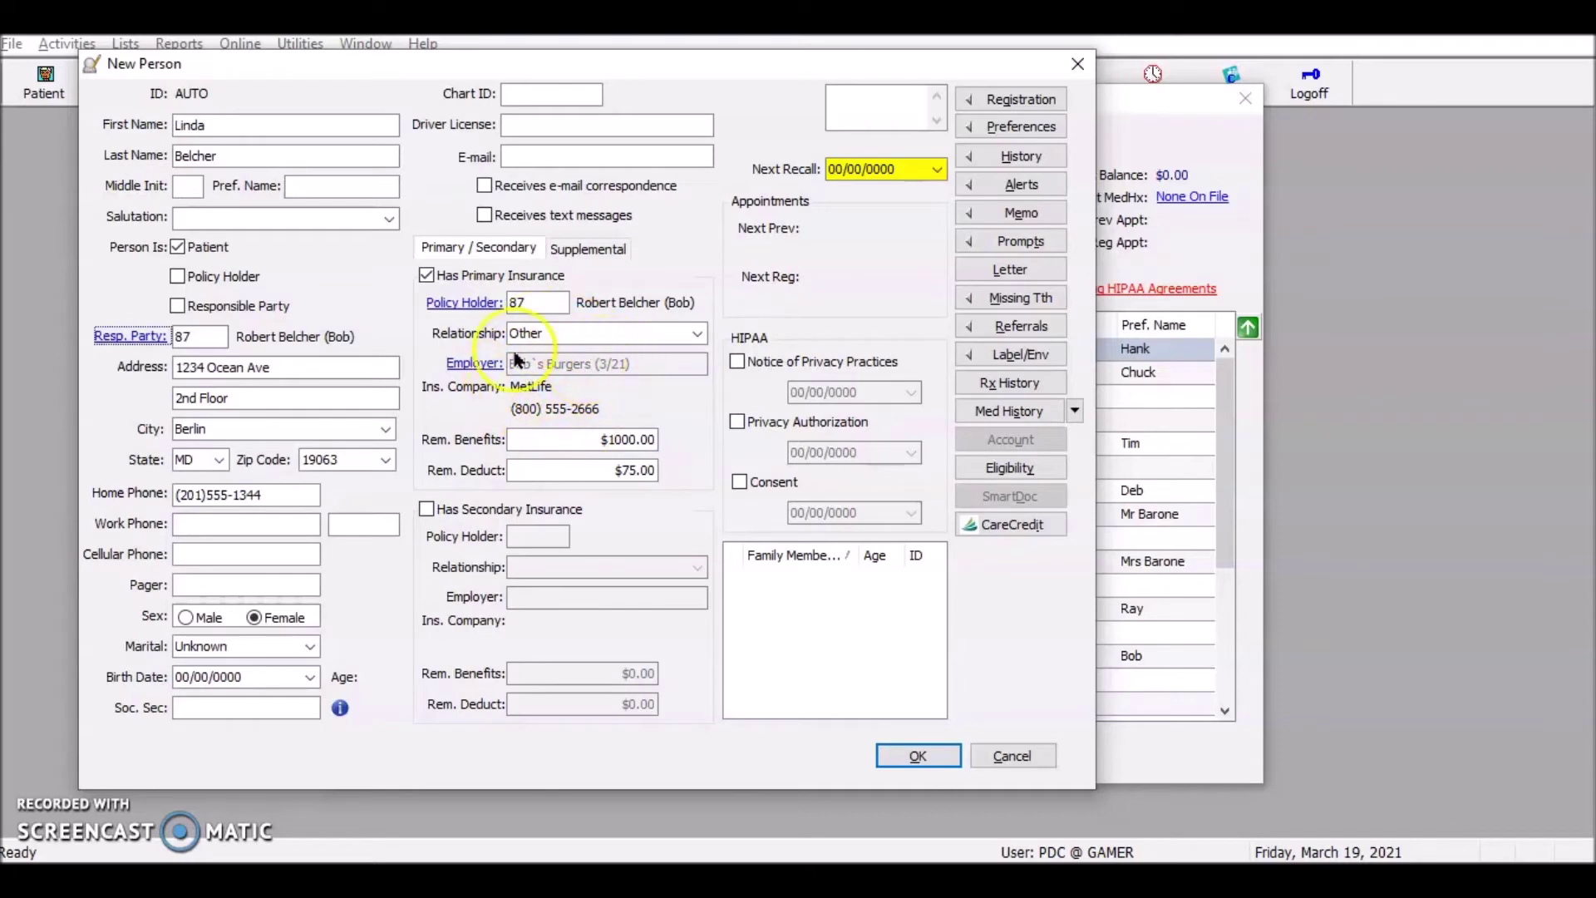
click(917, 756)
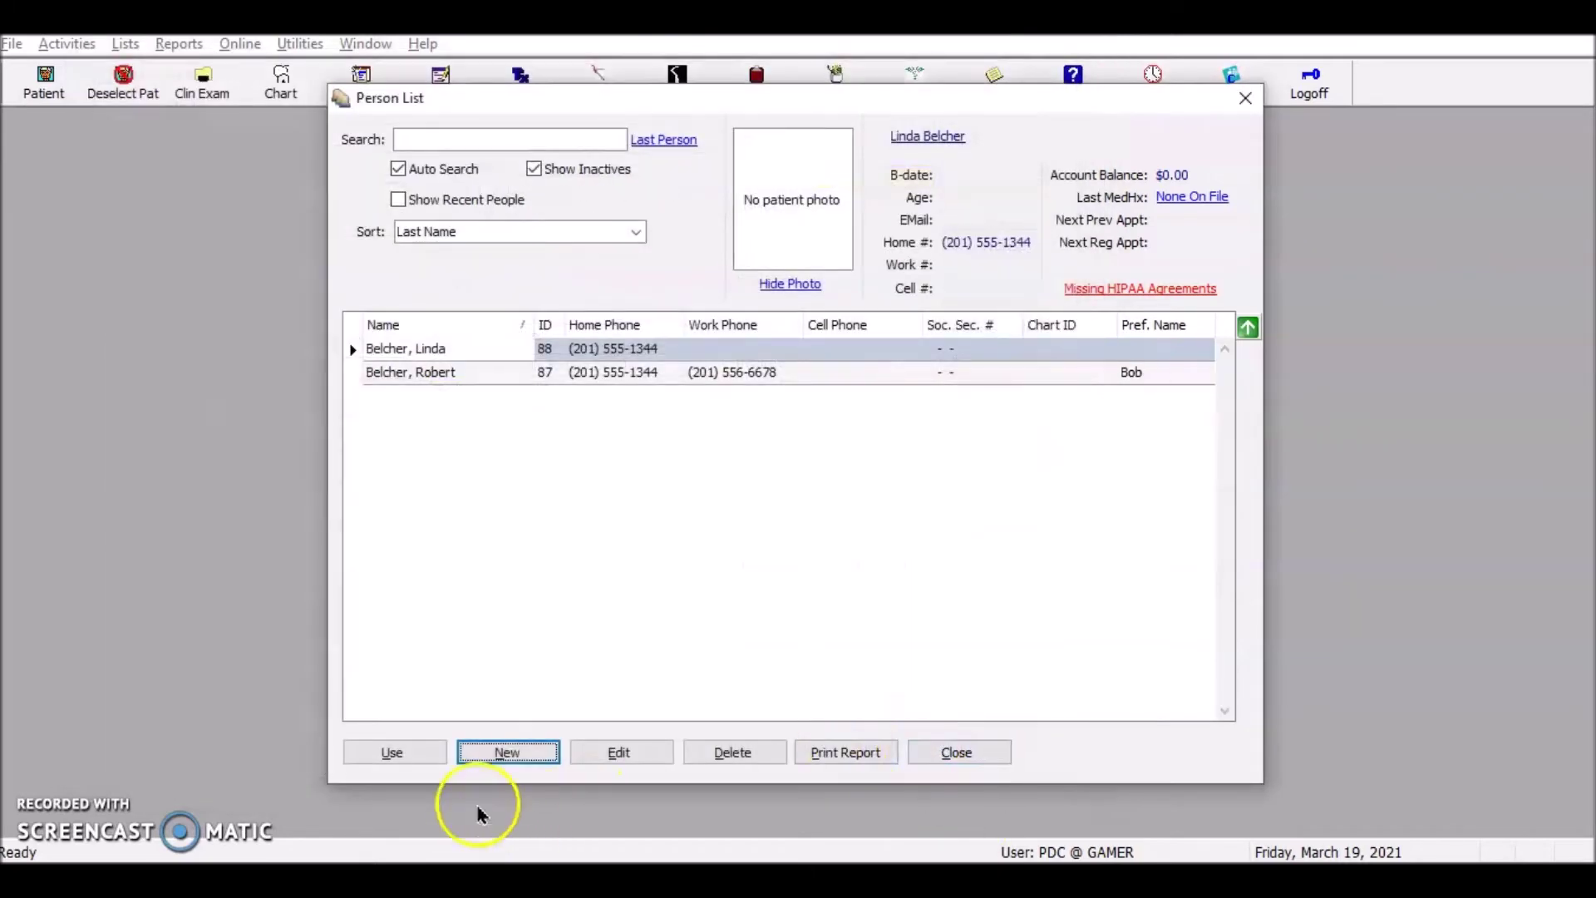
click(539, 751)
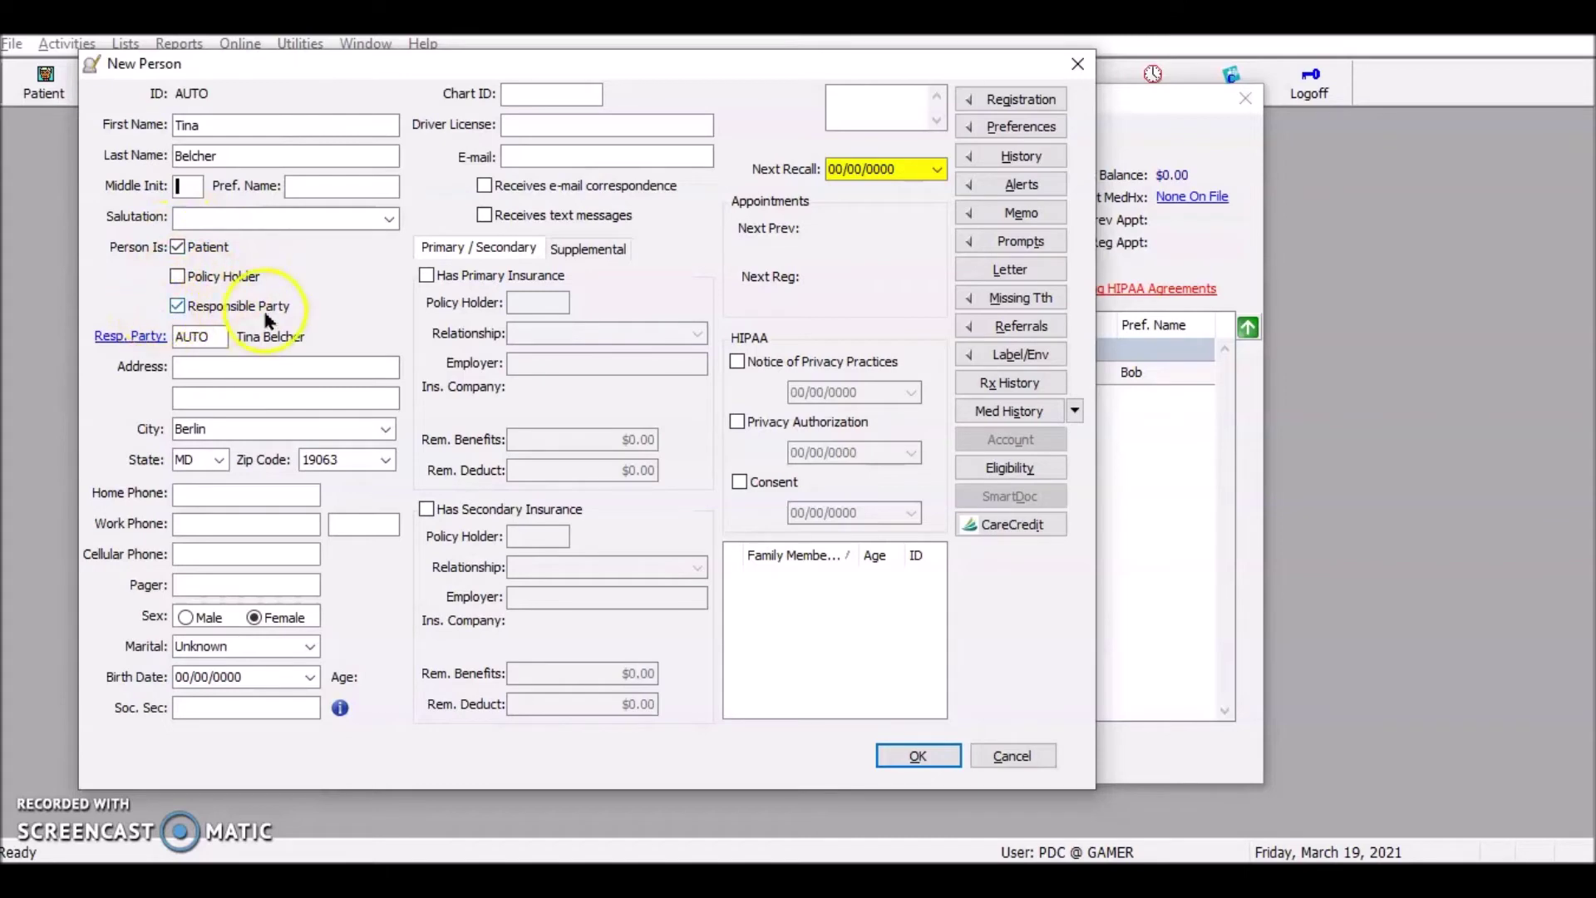
Link the second family member to last responsible party 87, share his MetLife insurance, and save as ID 89
click(198, 309)
click(127, 337)
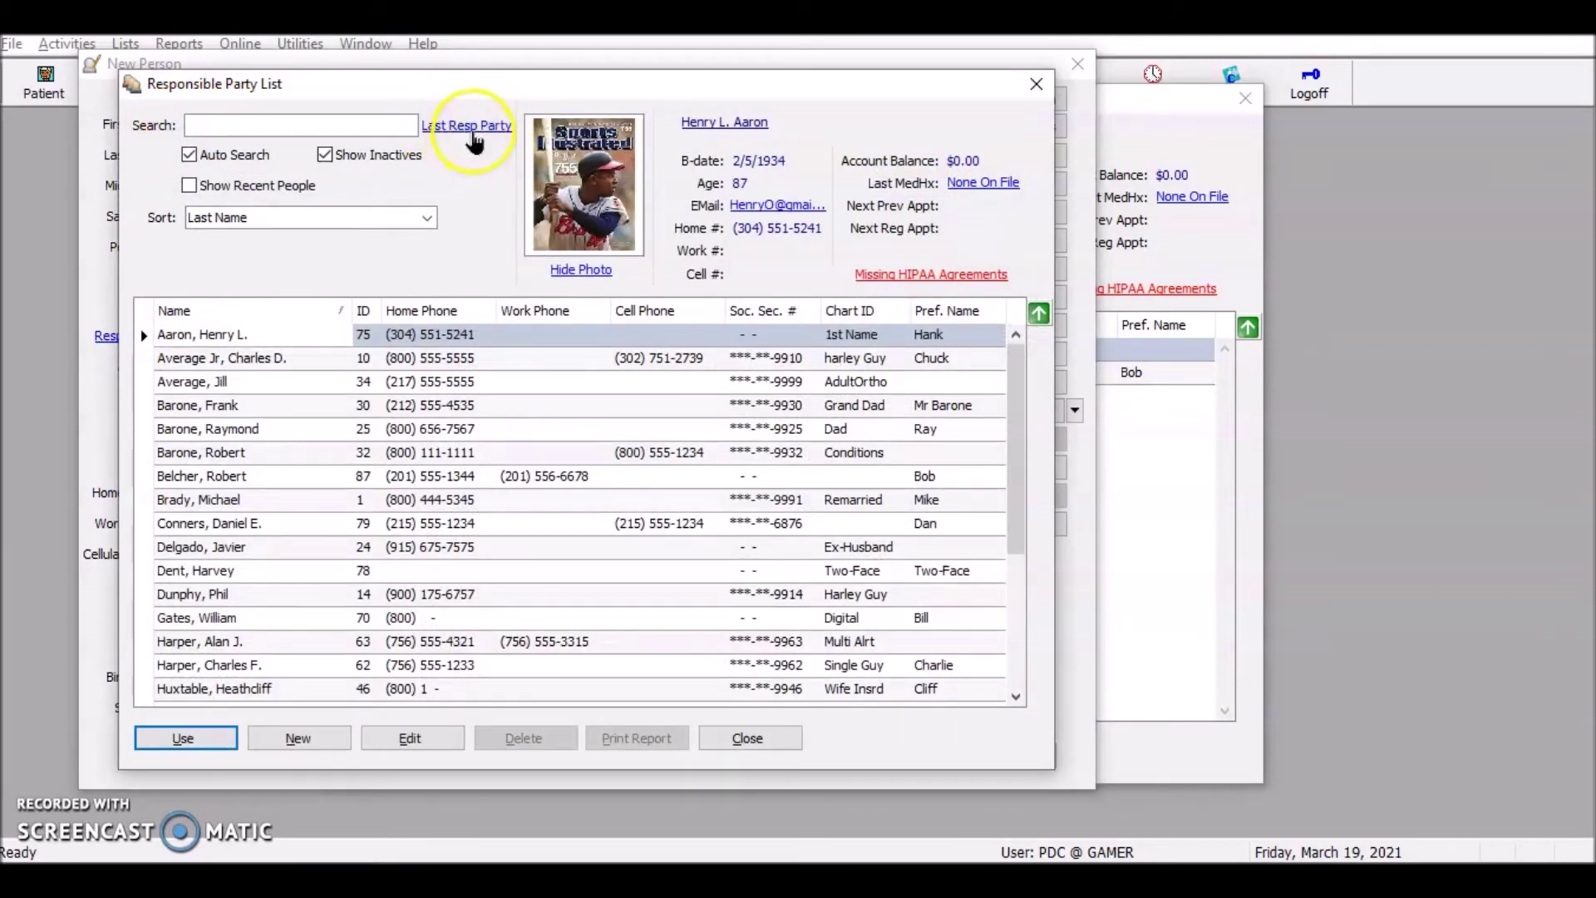
click(468, 131)
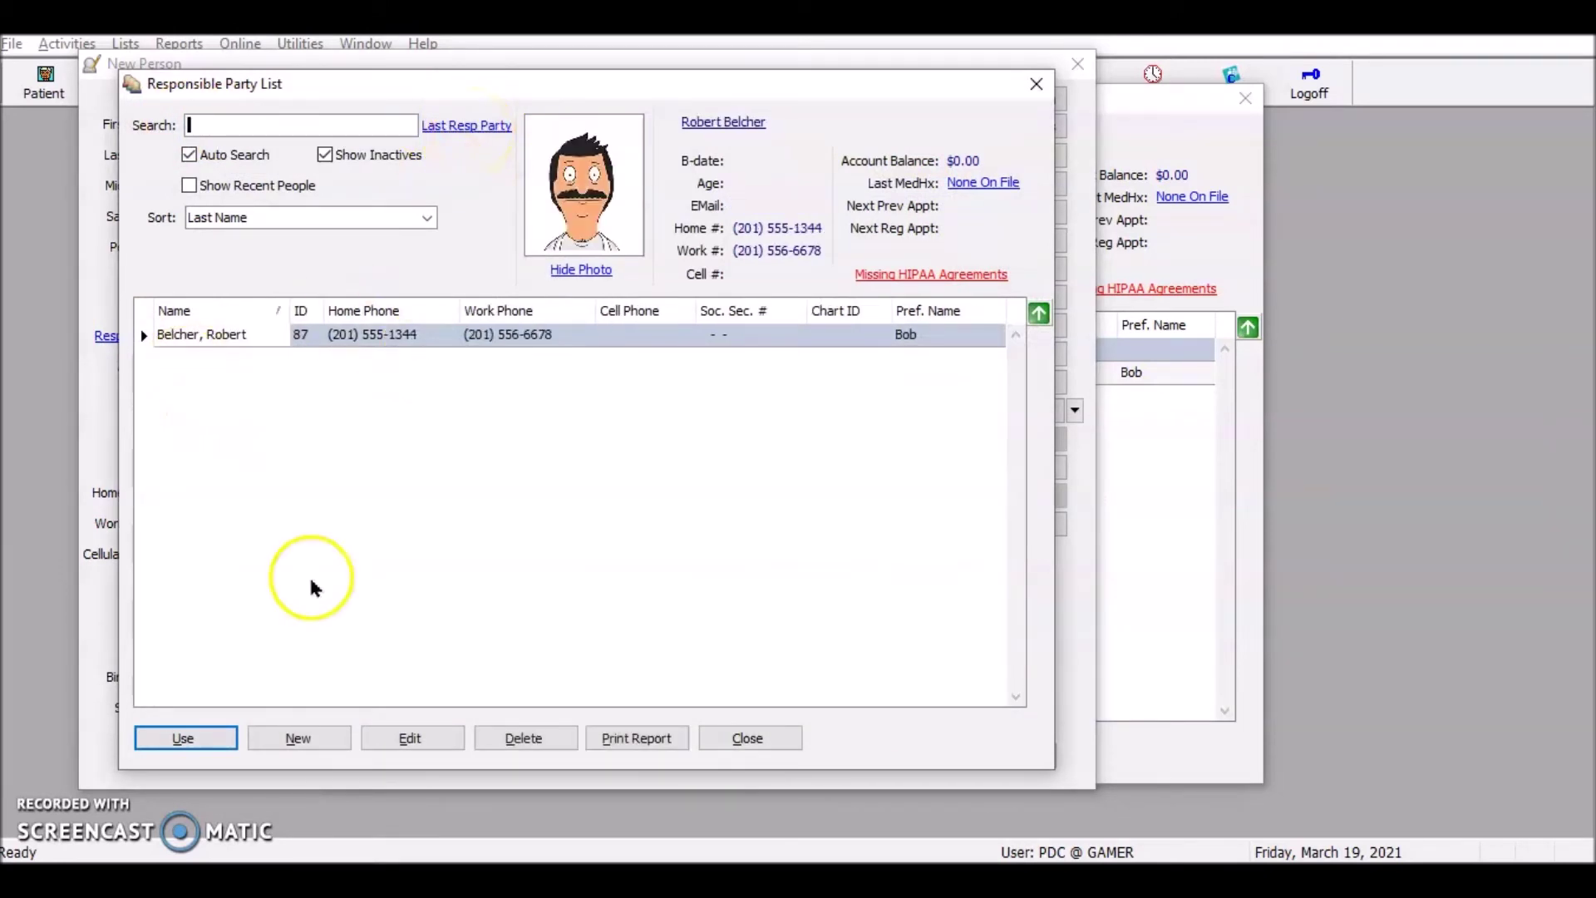
click(210, 738)
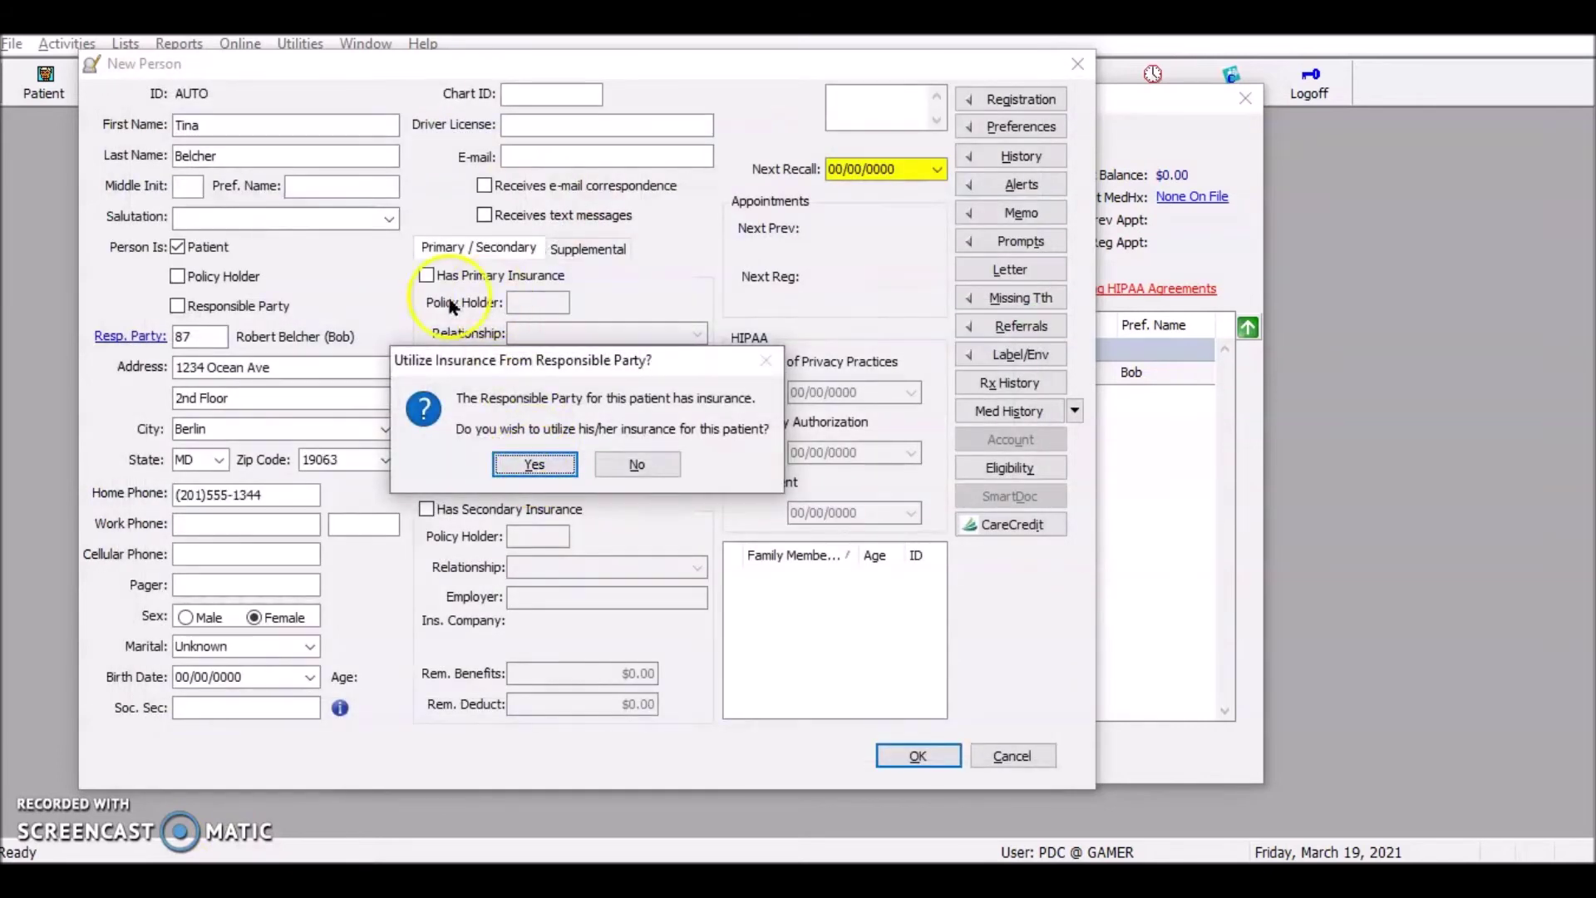
click(534, 465)
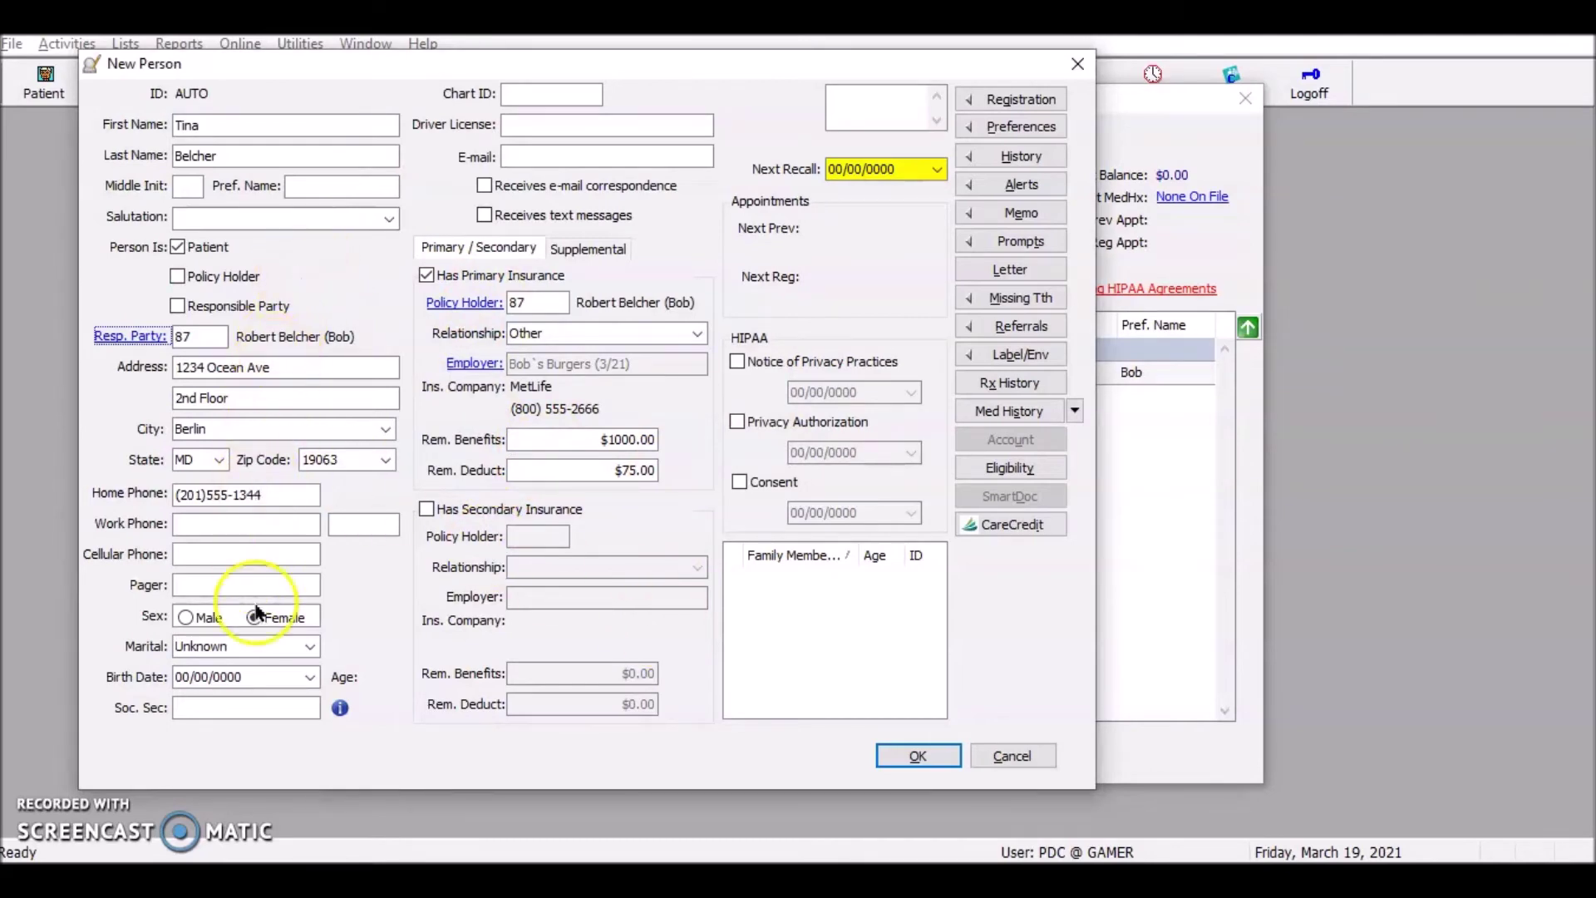
click(917, 756)
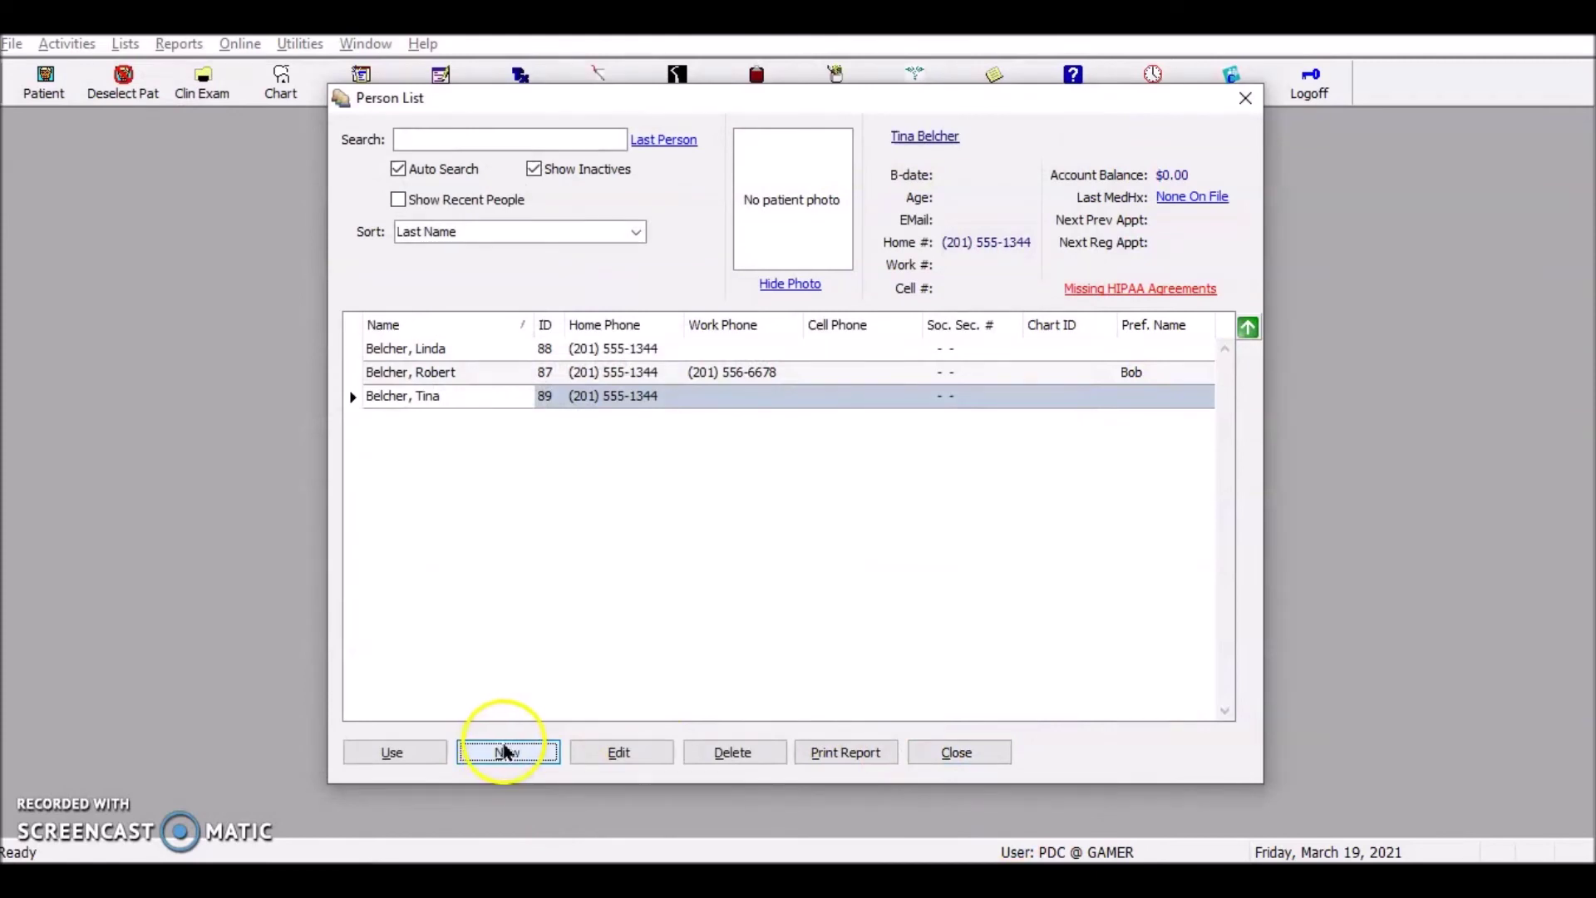
click(505, 752)
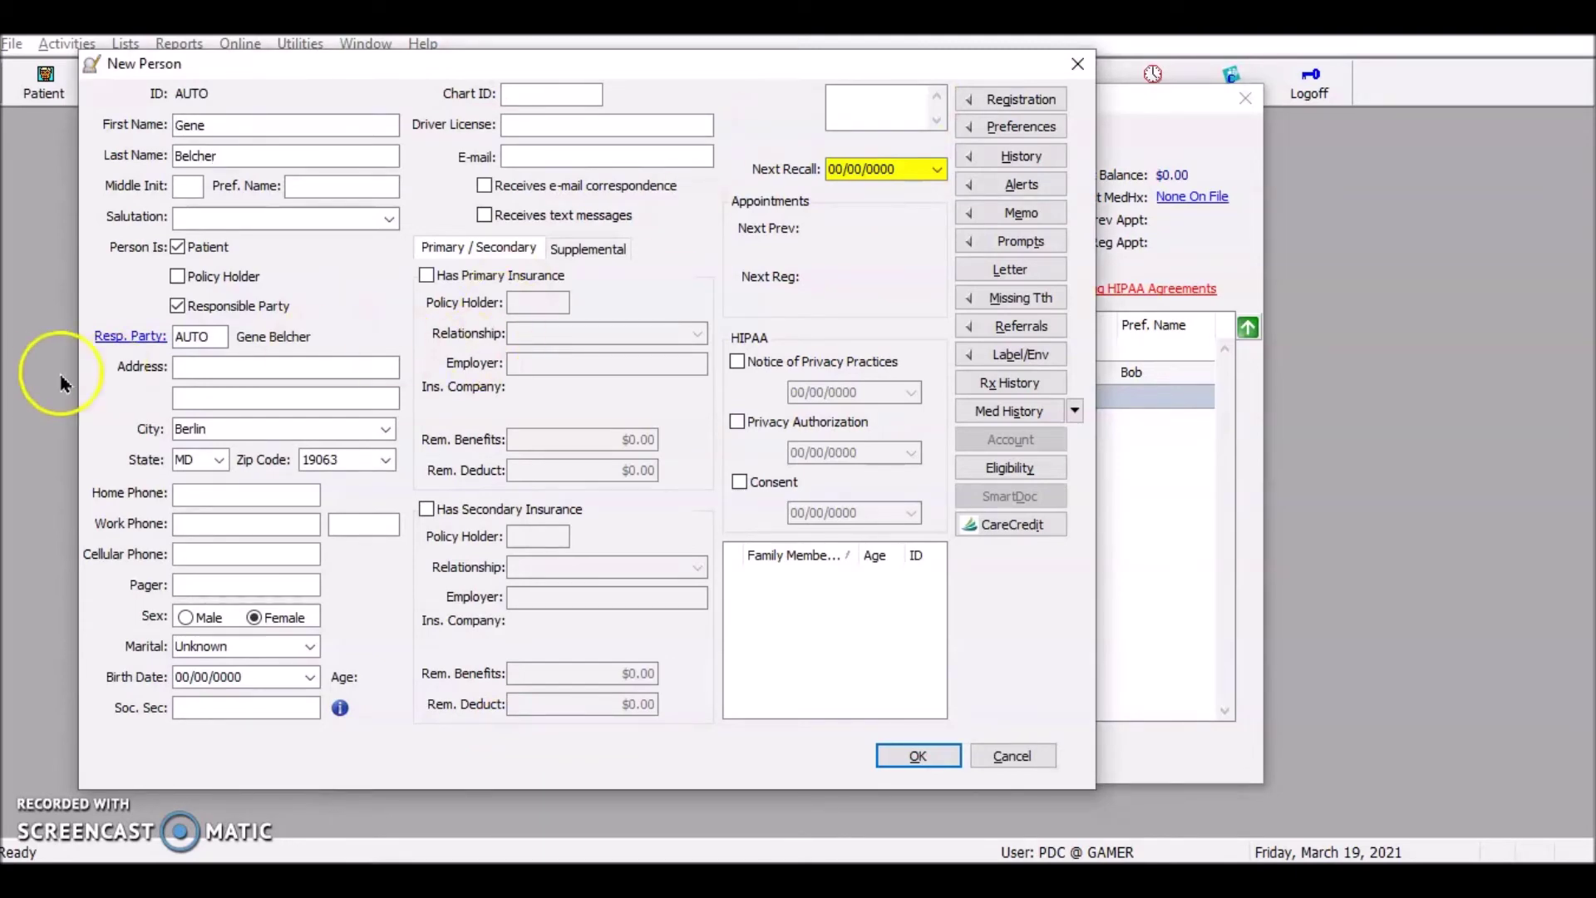
Link the third family member to last responsible party 87, share his insurance, and save as ID 90
click(189, 309)
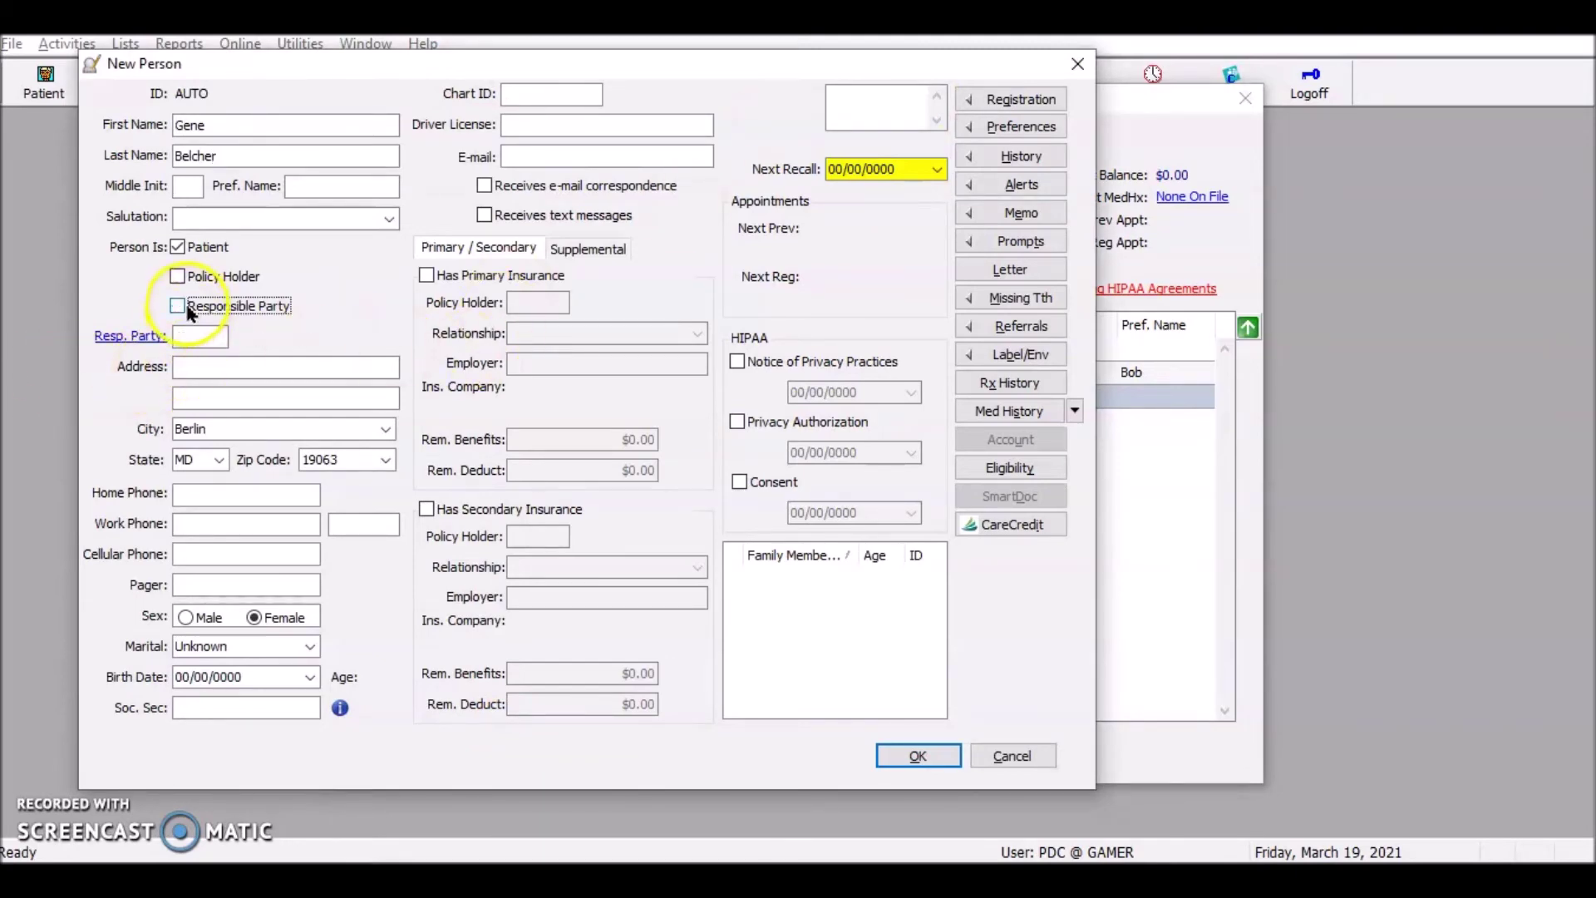
click(131, 336)
click(491, 127)
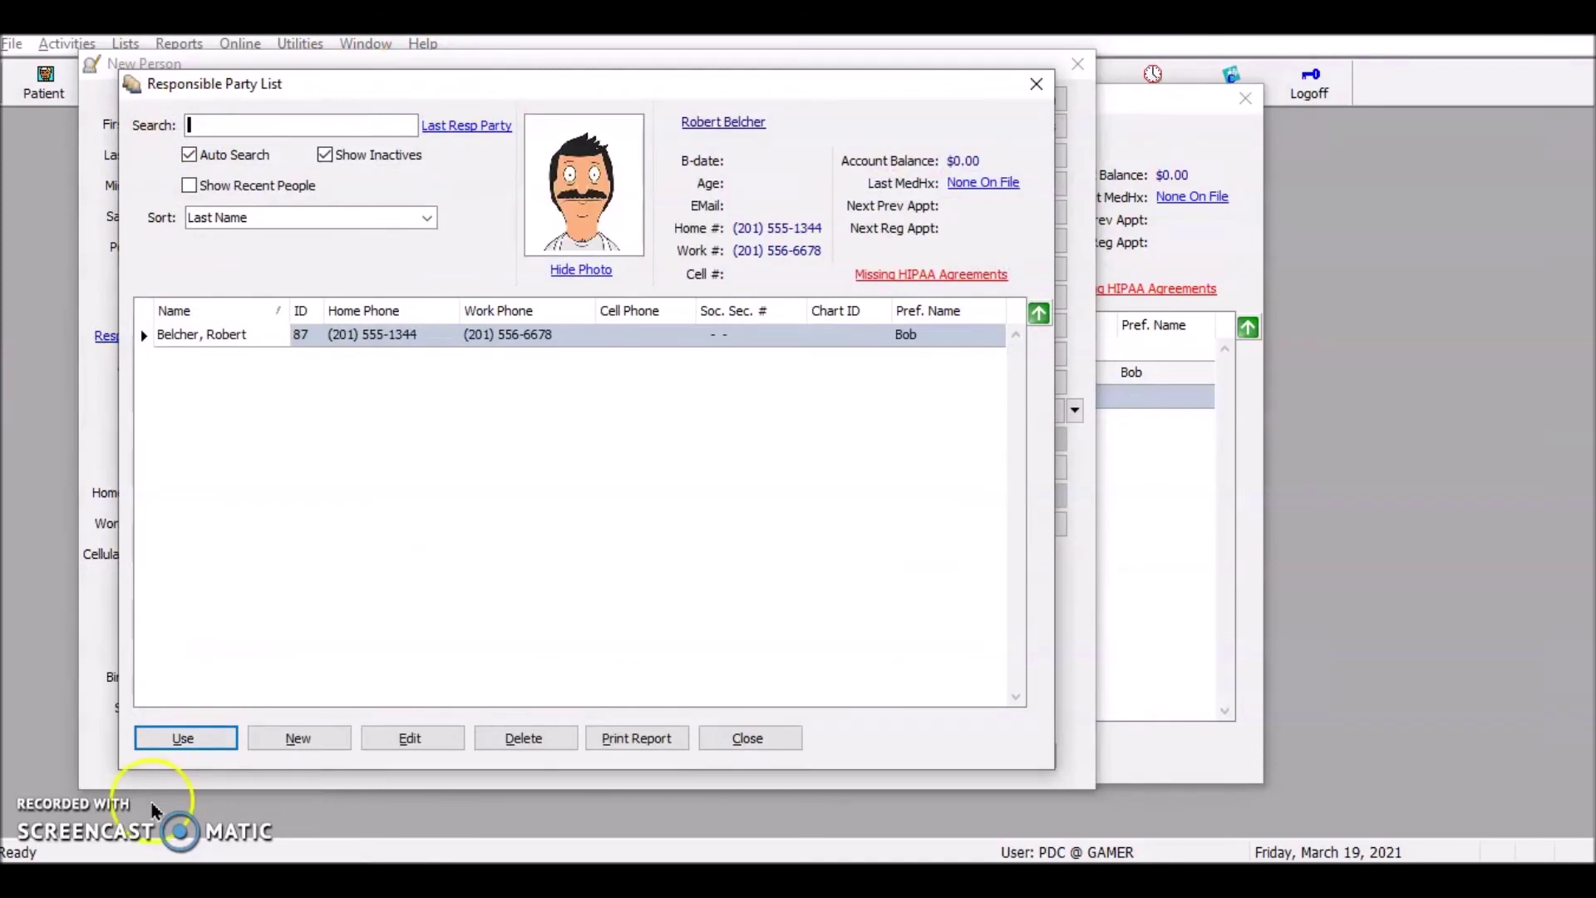
click(197, 740)
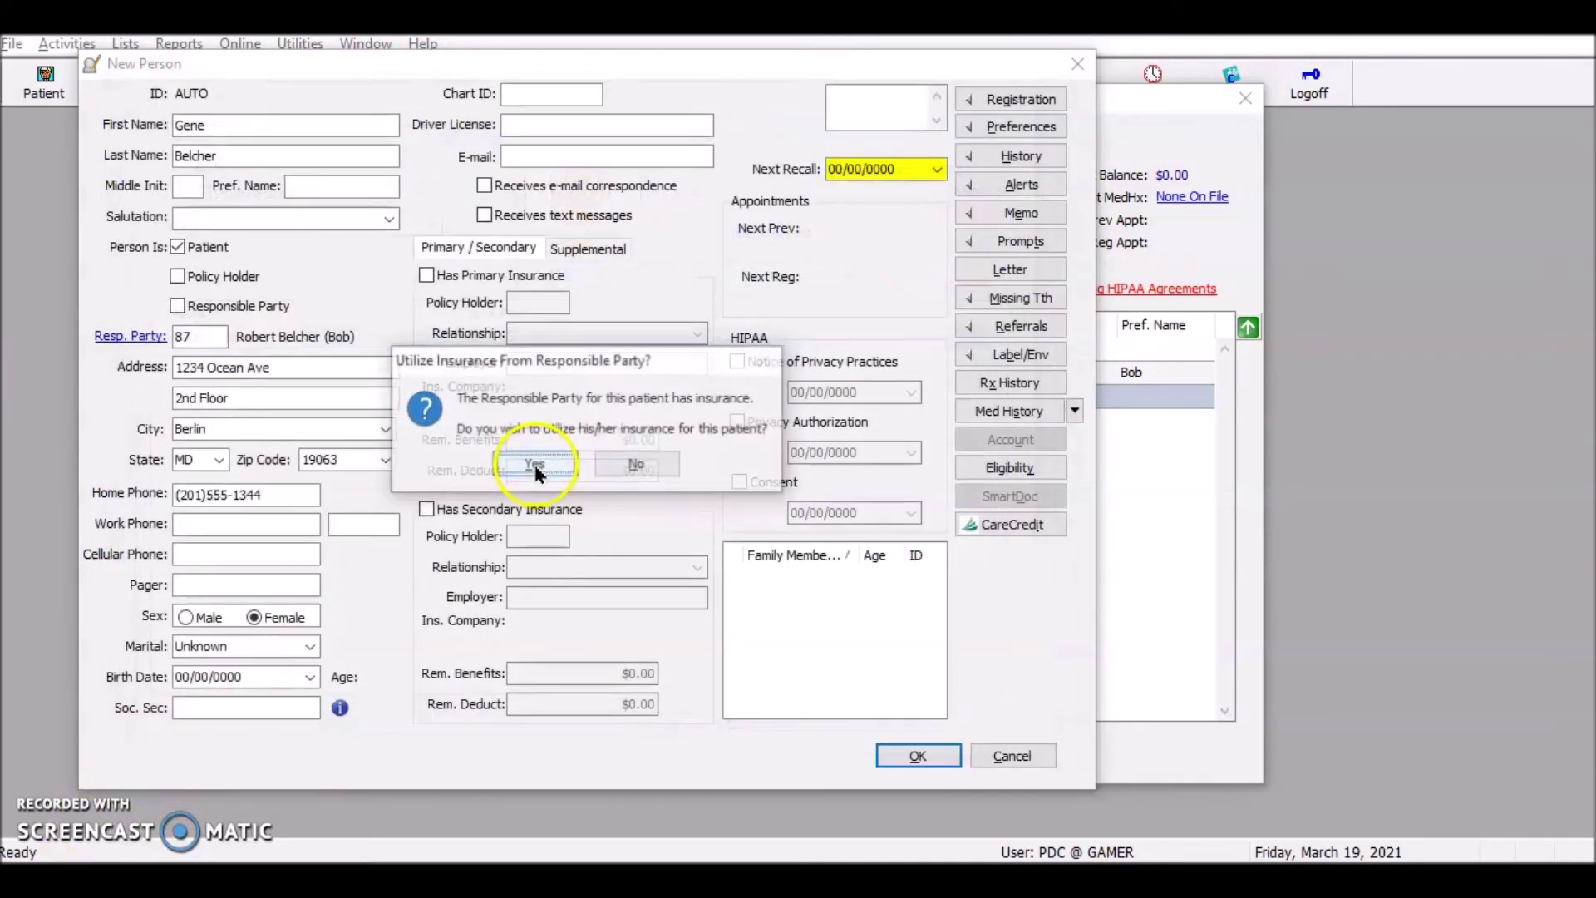
click(535, 463)
click(921, 756)
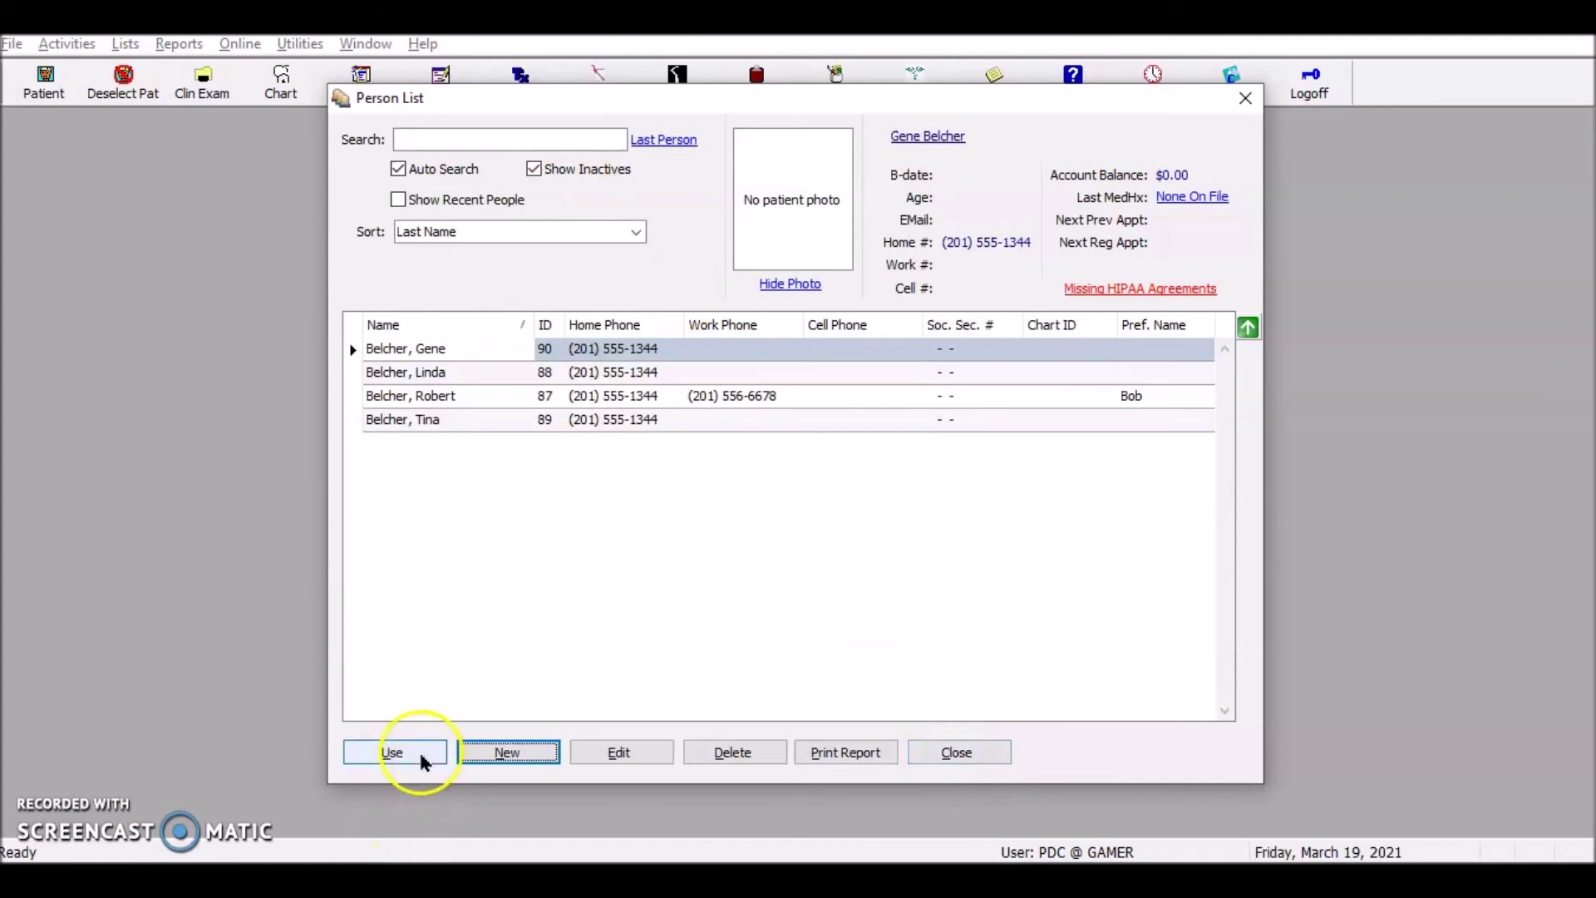
Create the fourth family member under last responsible party 87 with shared MetLife insurance, saved as ID 91
click(524, 751)
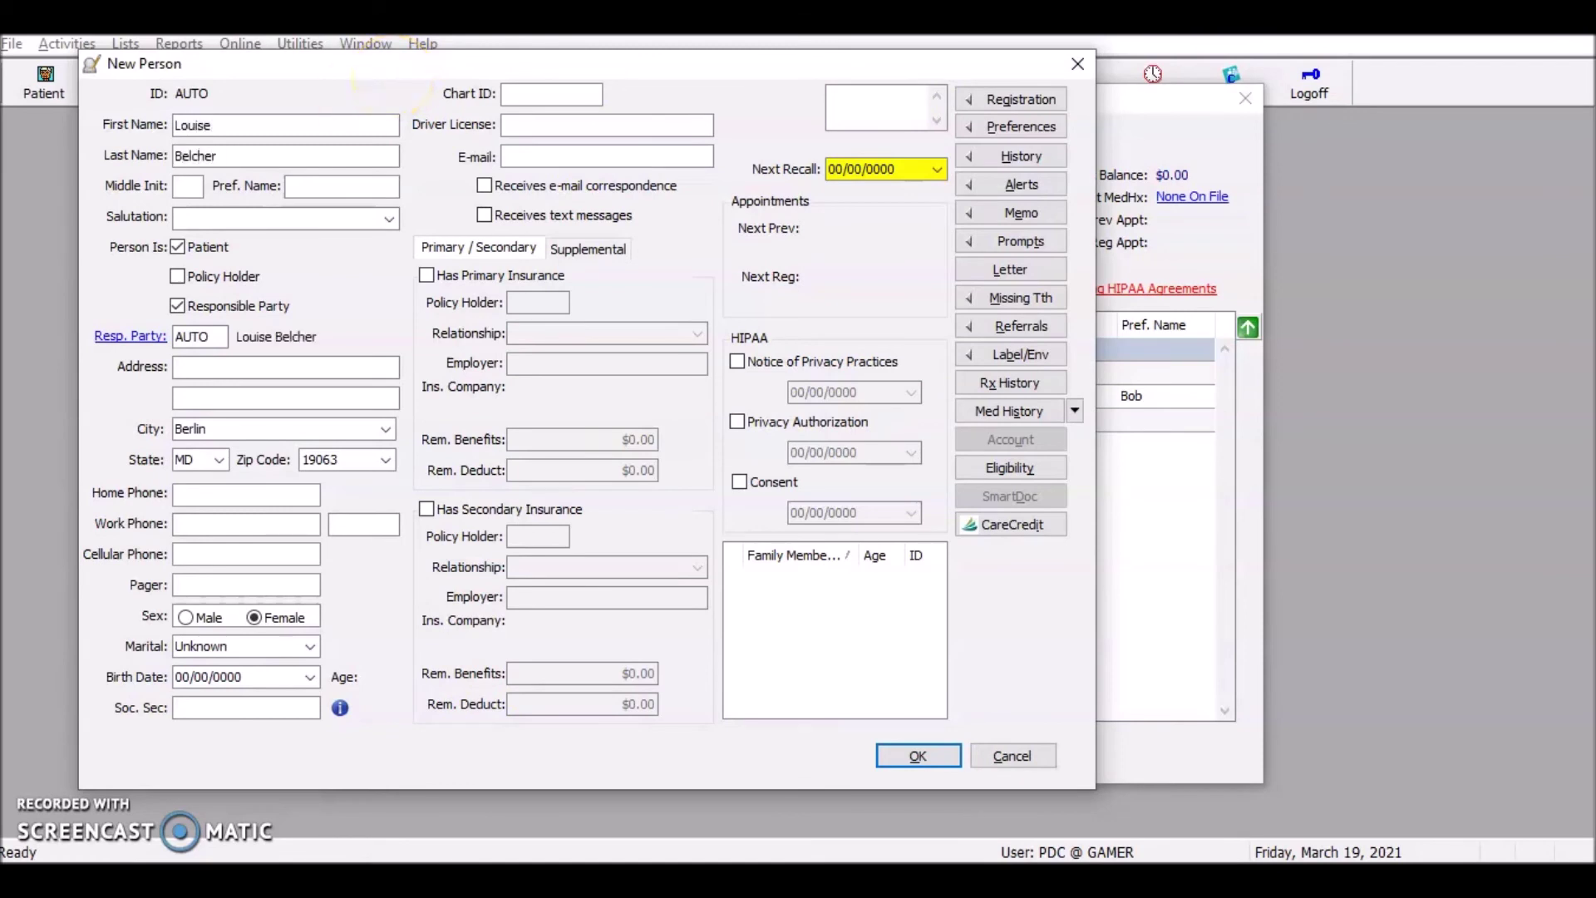
click(178, 306)
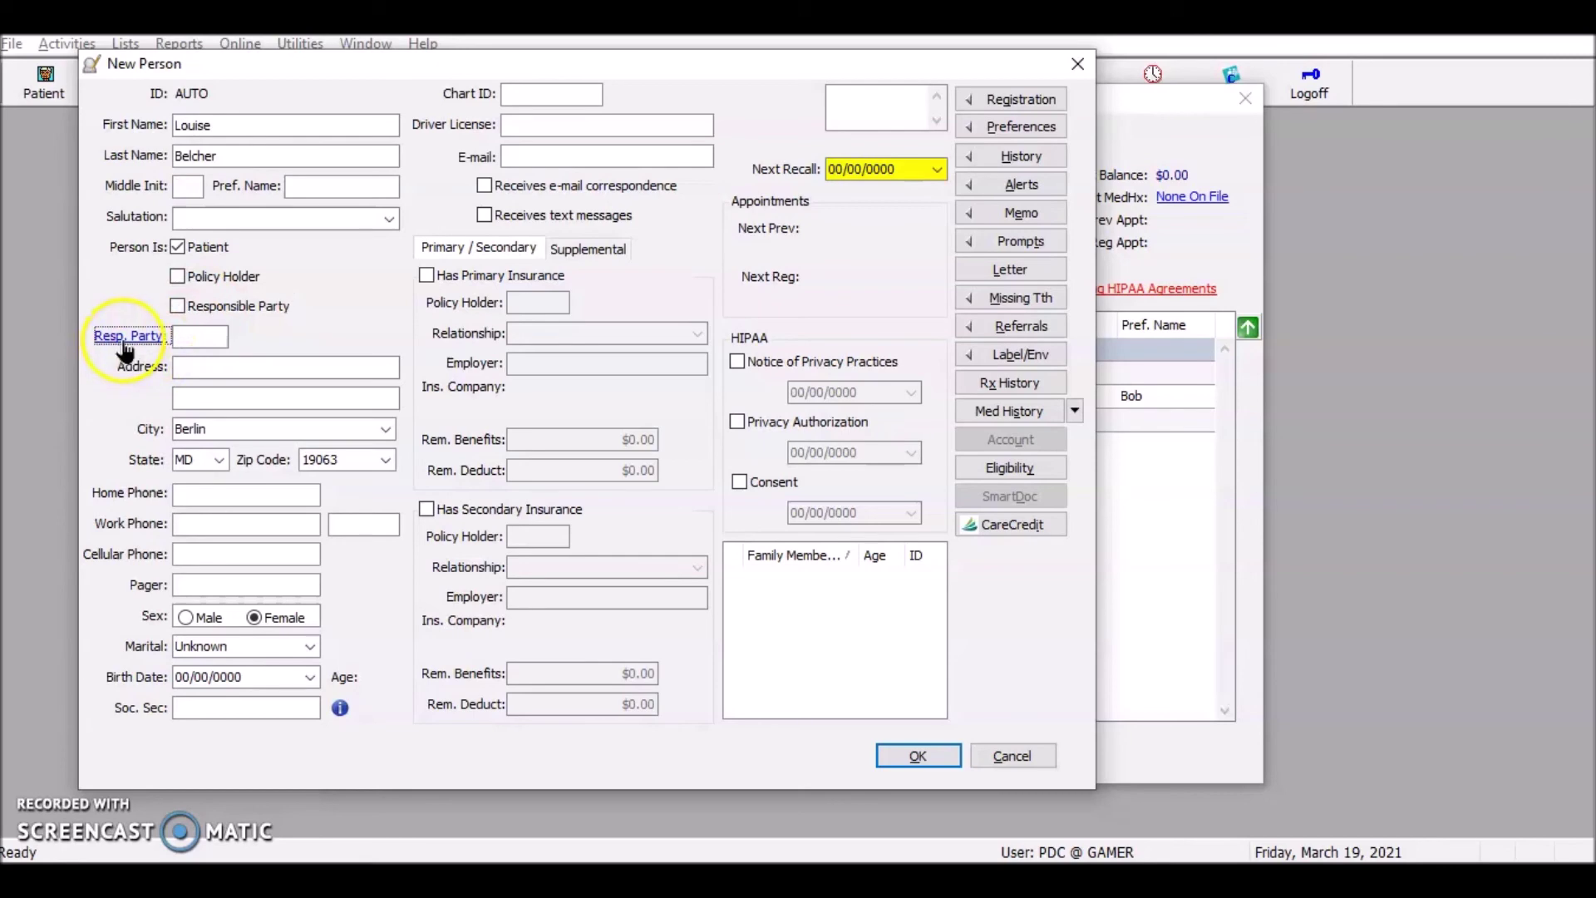
click(127, 338)
click(462, 124)
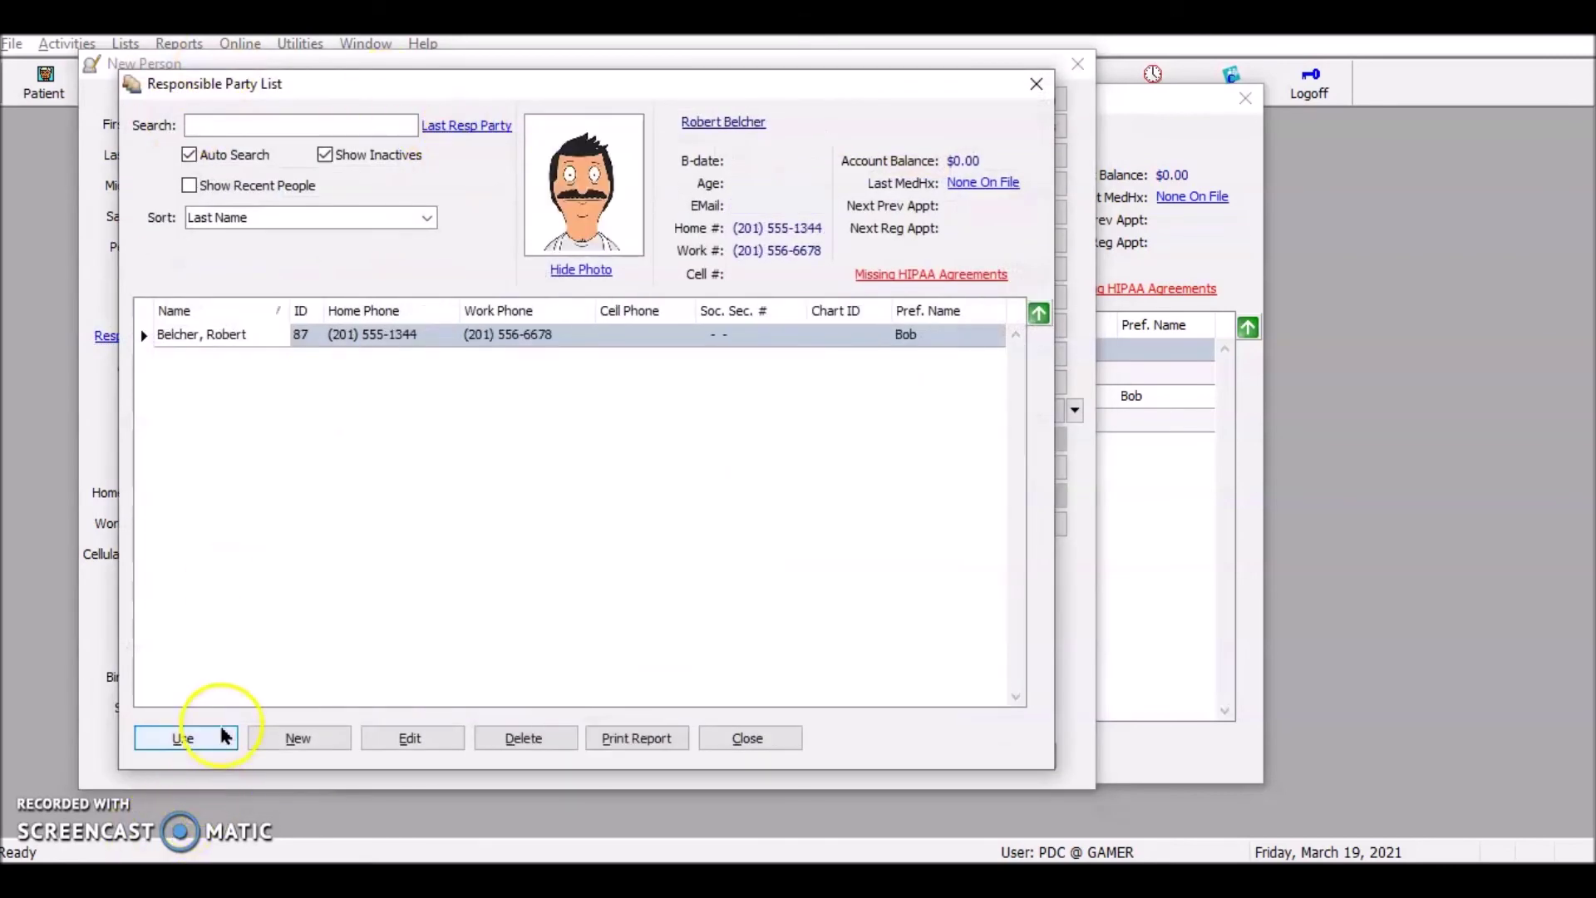
click(219, 737)
click(532, 463)
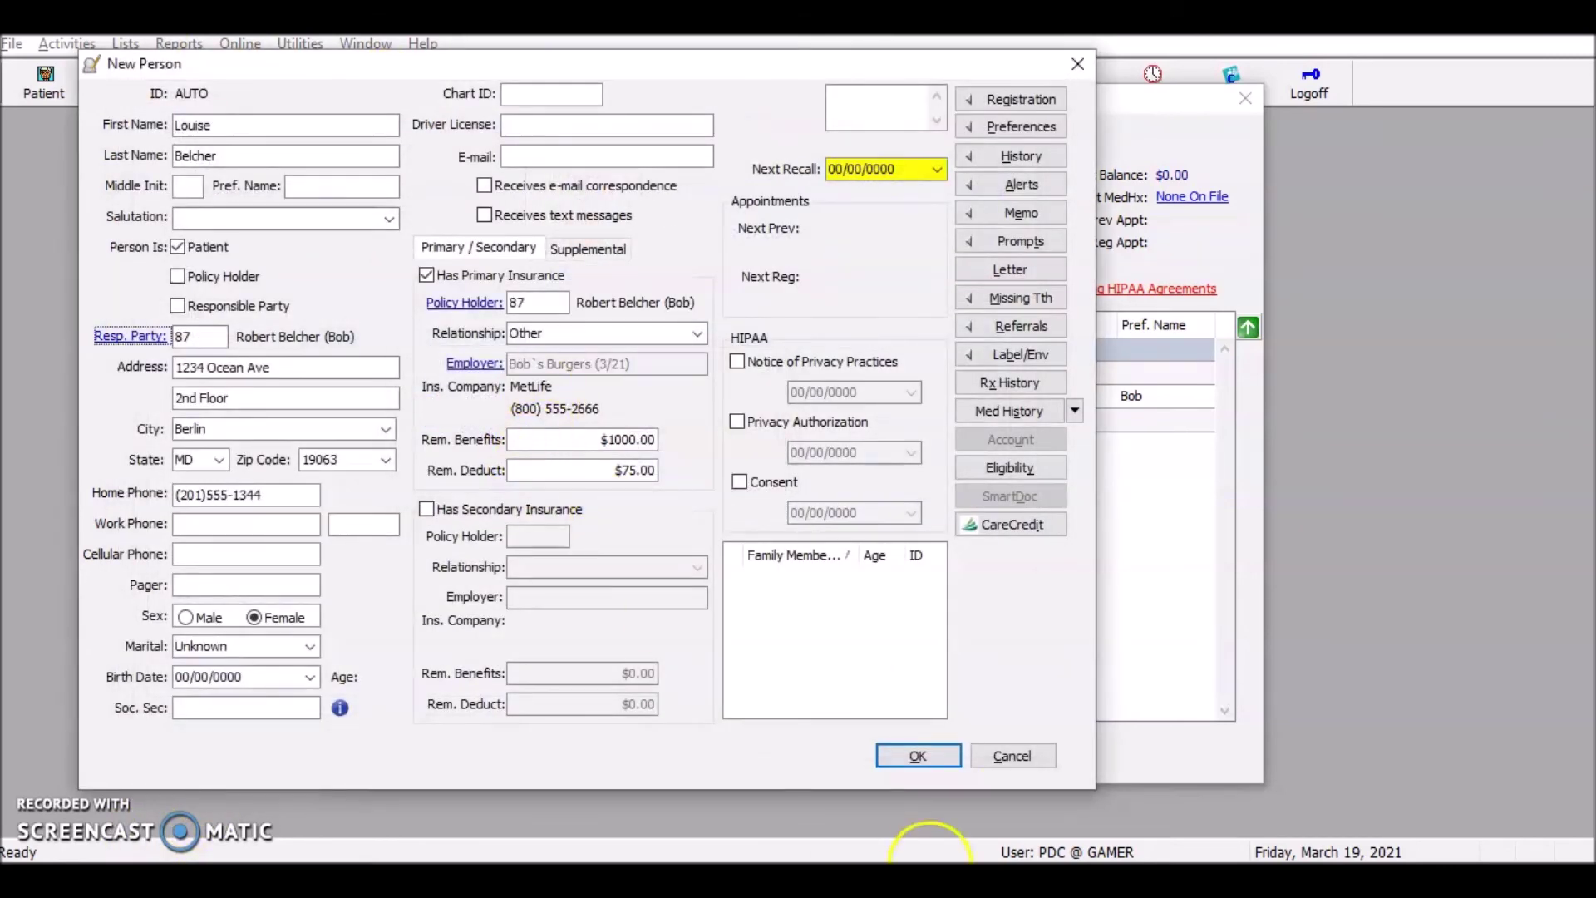
click(917, 756)
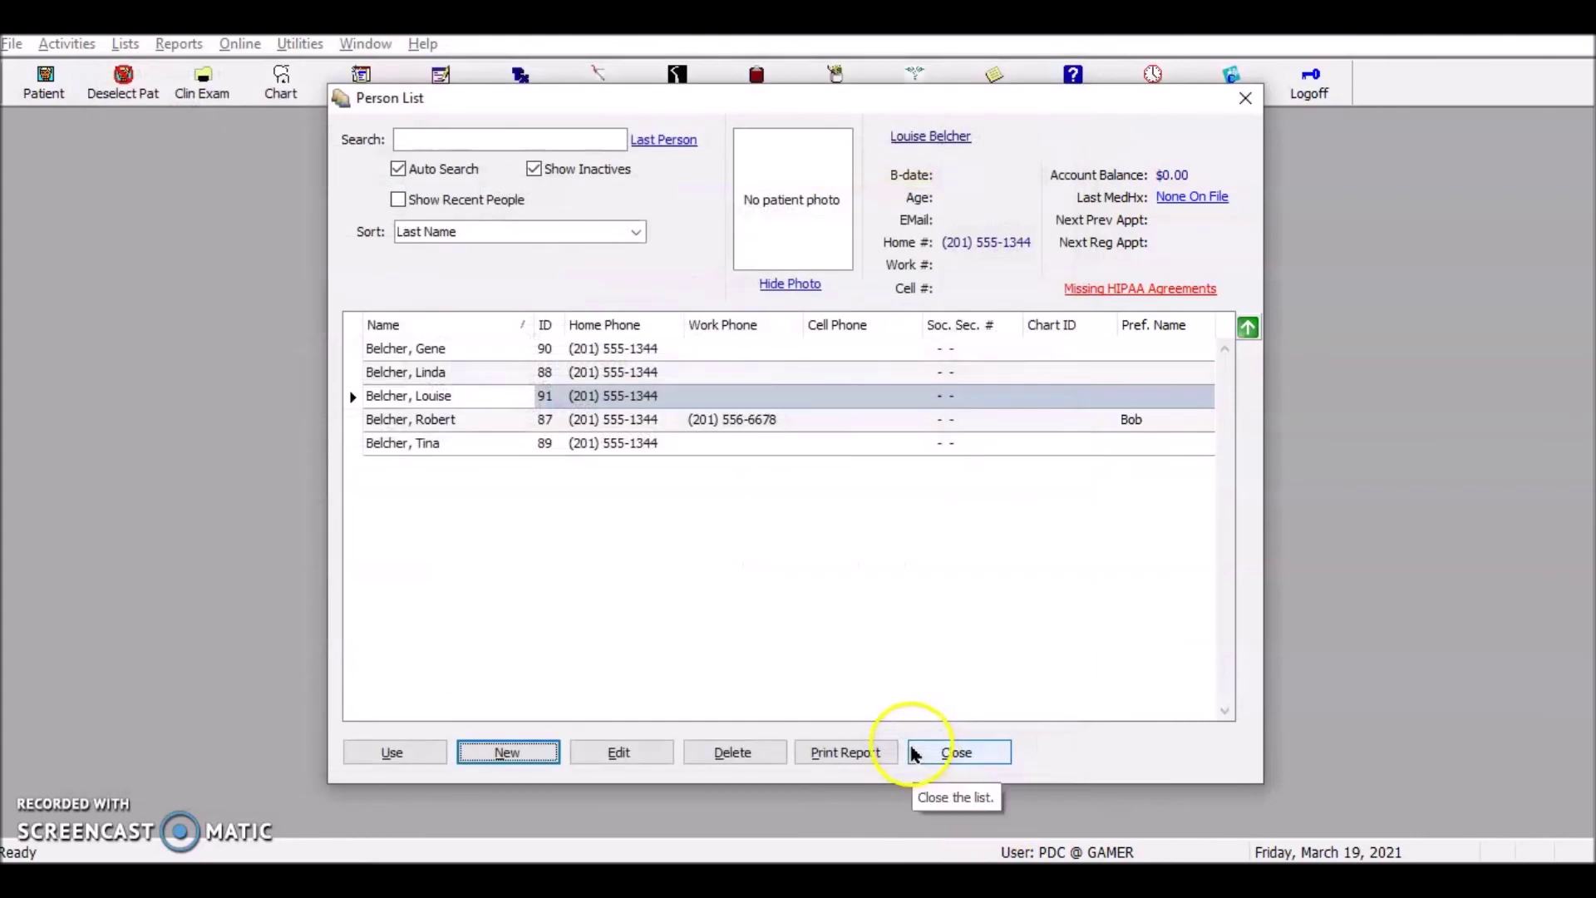